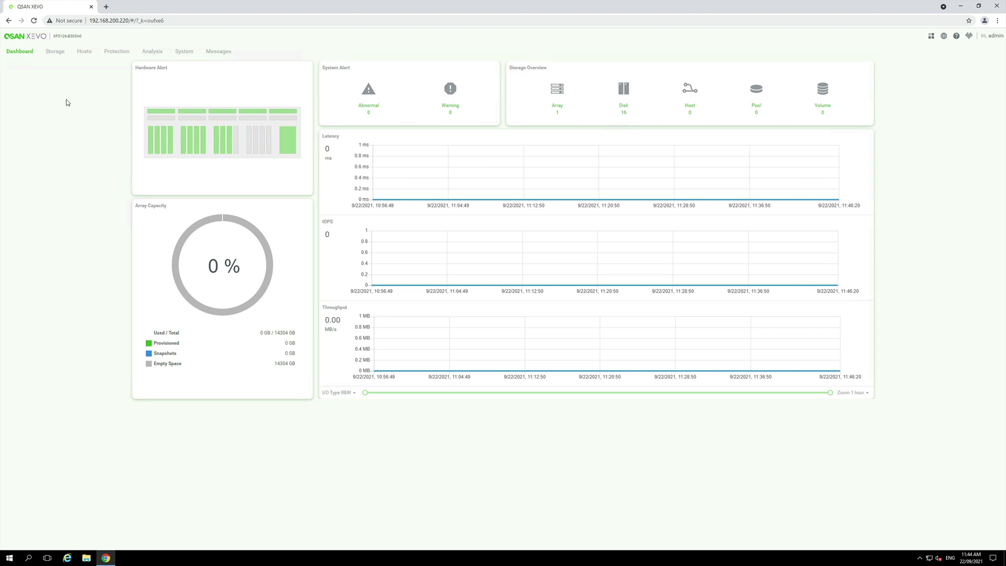
# - Start creating a storage pool and add the disks in slots 1 to 4 of the head unit to it
pyautogui.click(55, 53)
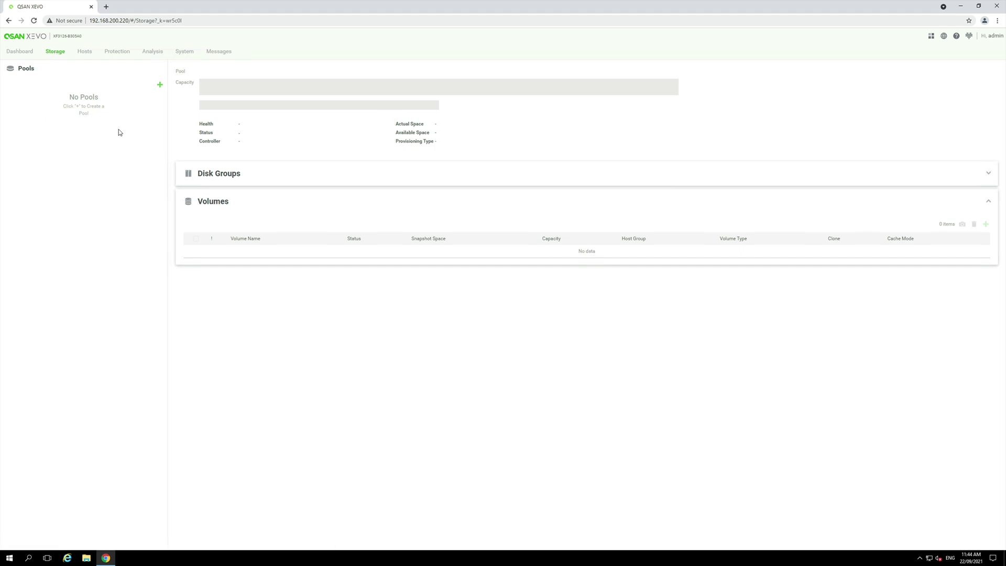
pyautogui.click(160, 86)
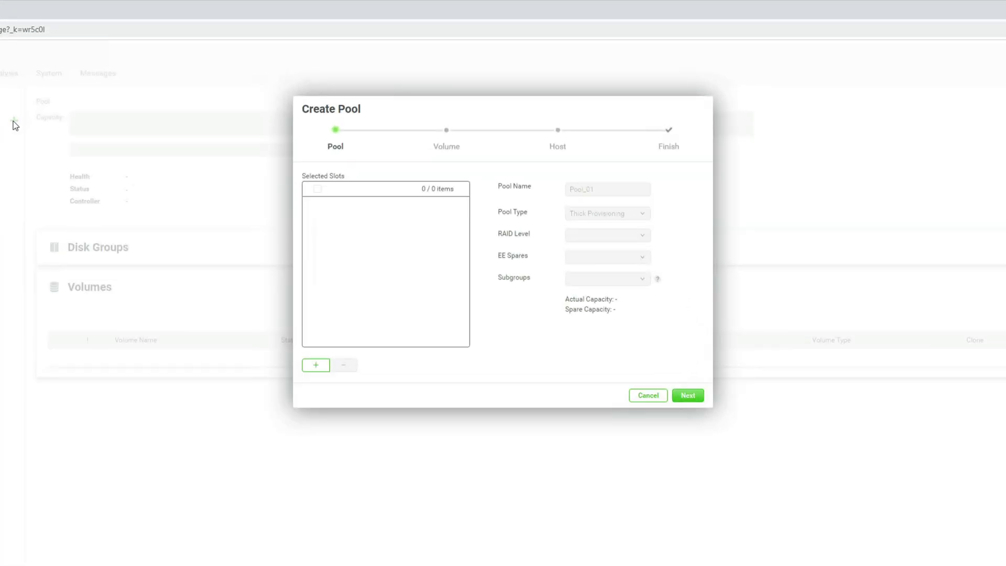
pyautogui.click(316, 367)
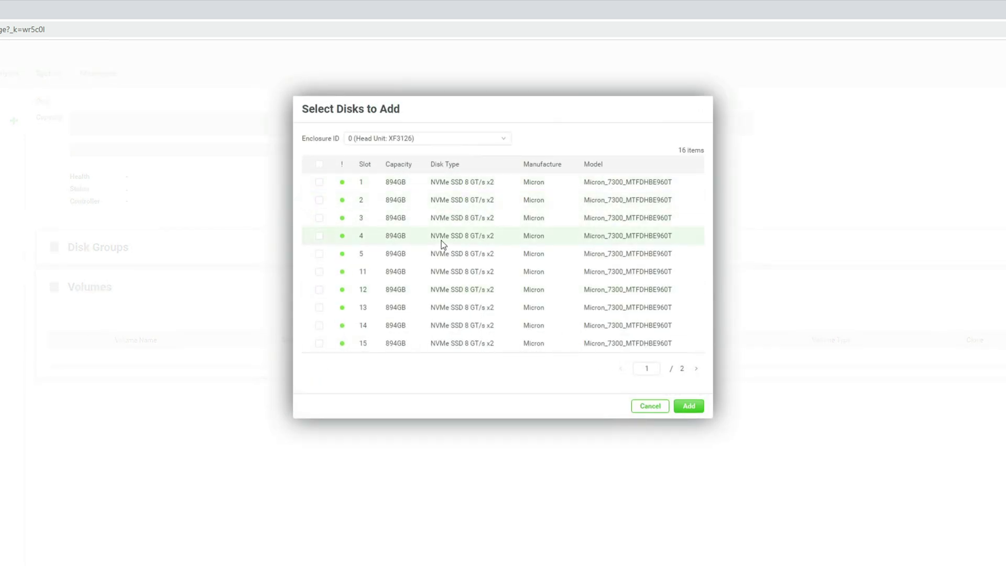
pyautogui.click(319, 181)
pyautogui.click(319, 200)
pyautogui.click(319, 218)
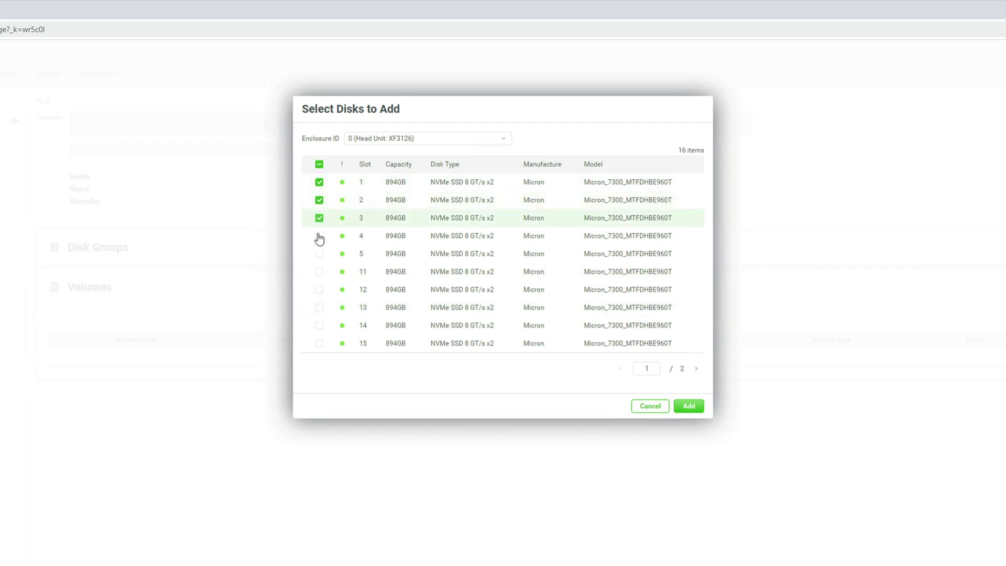
pyautogui.click(319, 236)
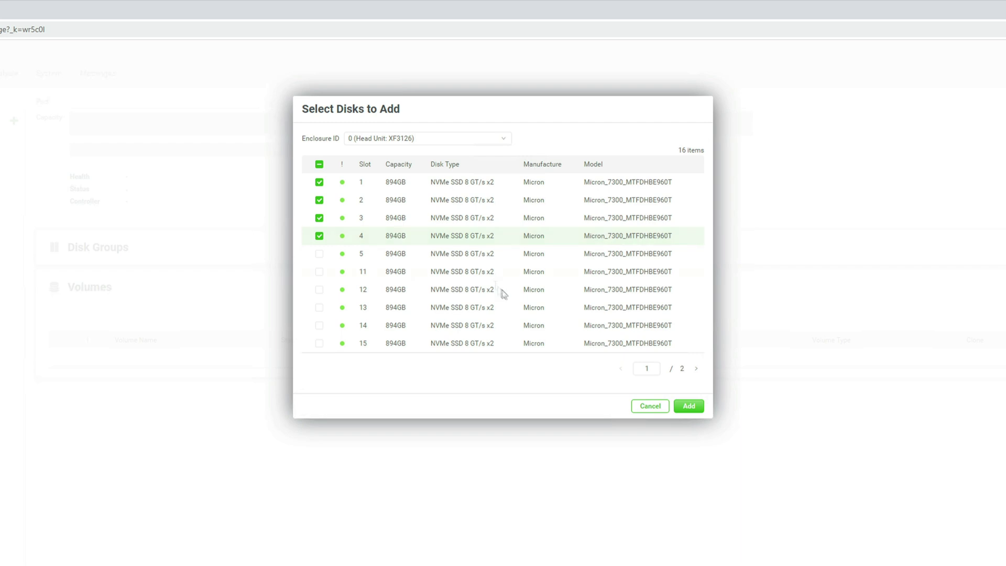
pyautogui.click(689, 407)
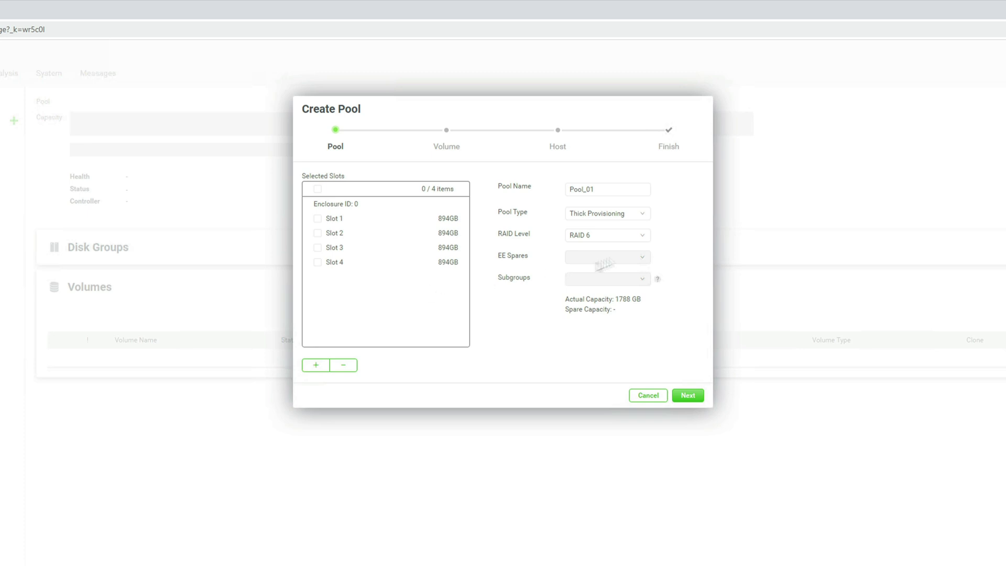
# - Set the pool's RAID level to RAID 10, name it Raid10-demo and proceed to the volume settings
pyautogui.click(643, 236)
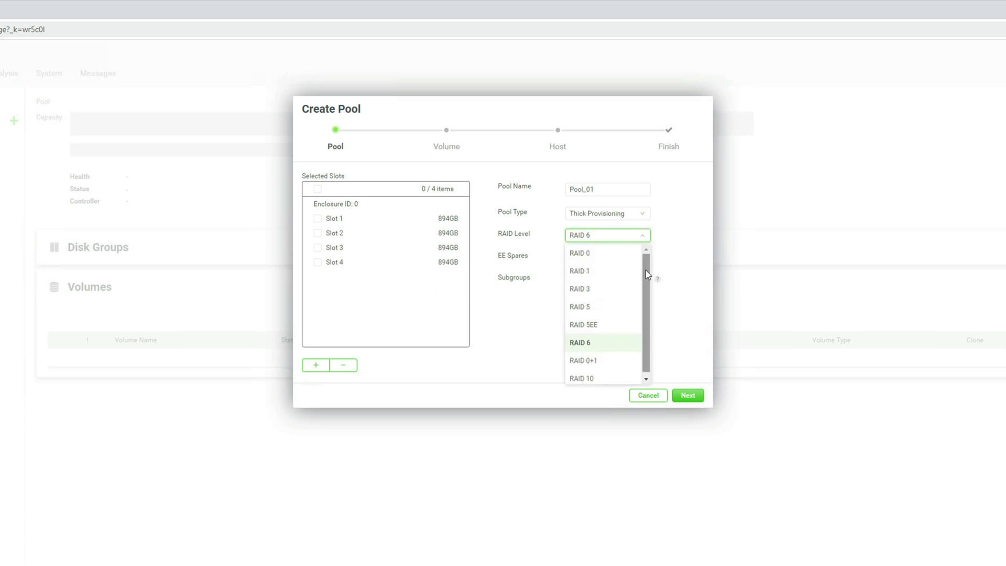
pyautogui.moveTo(648, 297); pyautogui.dragTo(648, 255)
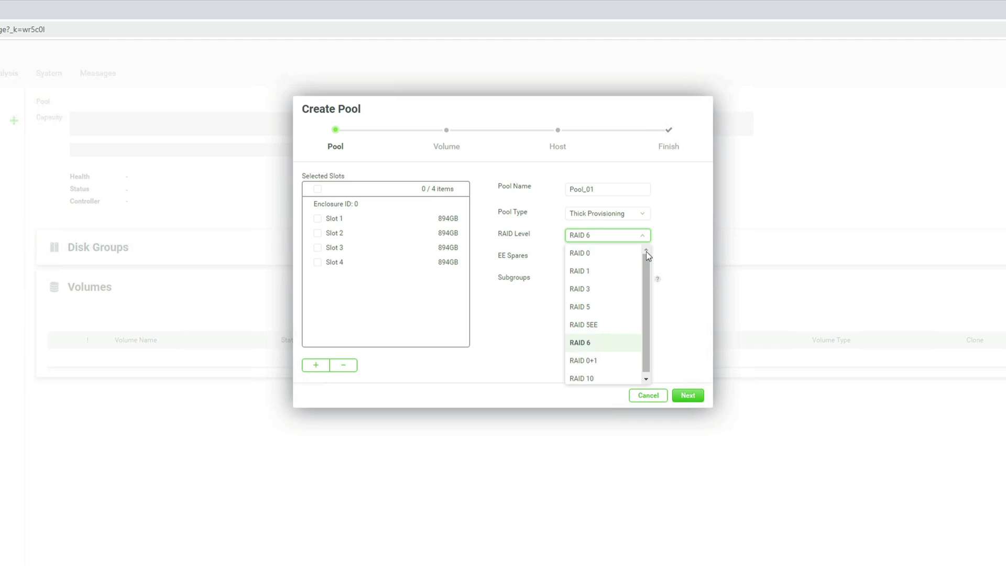
pyautogui.click(582, 378)
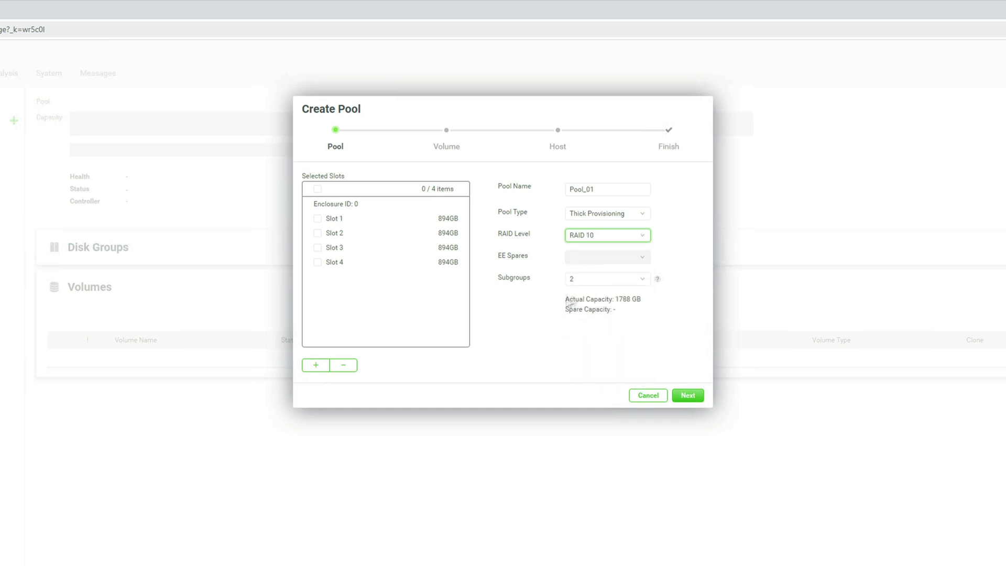
pyautogui.click(642, 219)
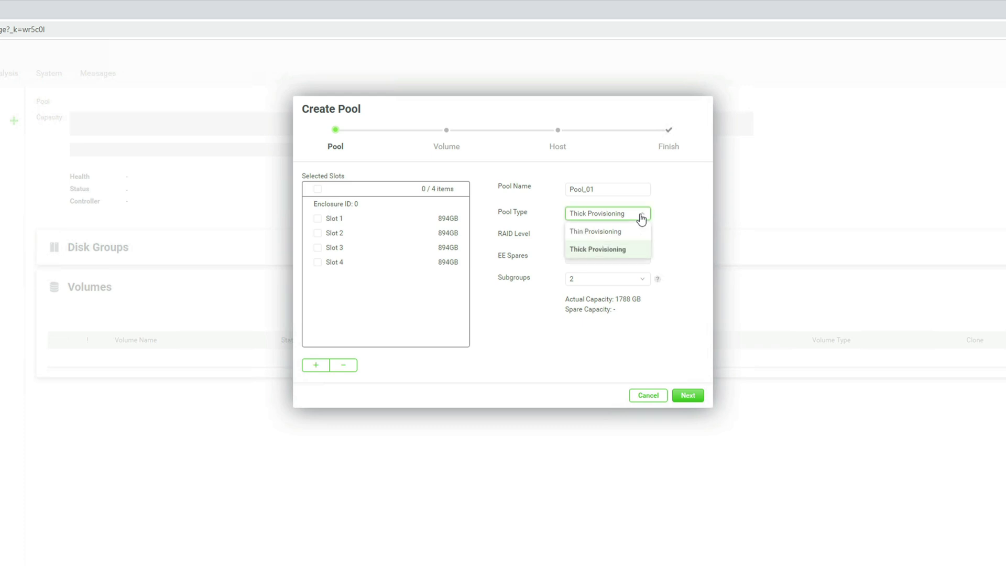
pyautogui.click(670, 217)
pyautogui.click(596, 191)
pyautogui.moveTo(597, 190); pyautogui.dragTo(537, 183)
pyautogui.write('Raid10-demo')
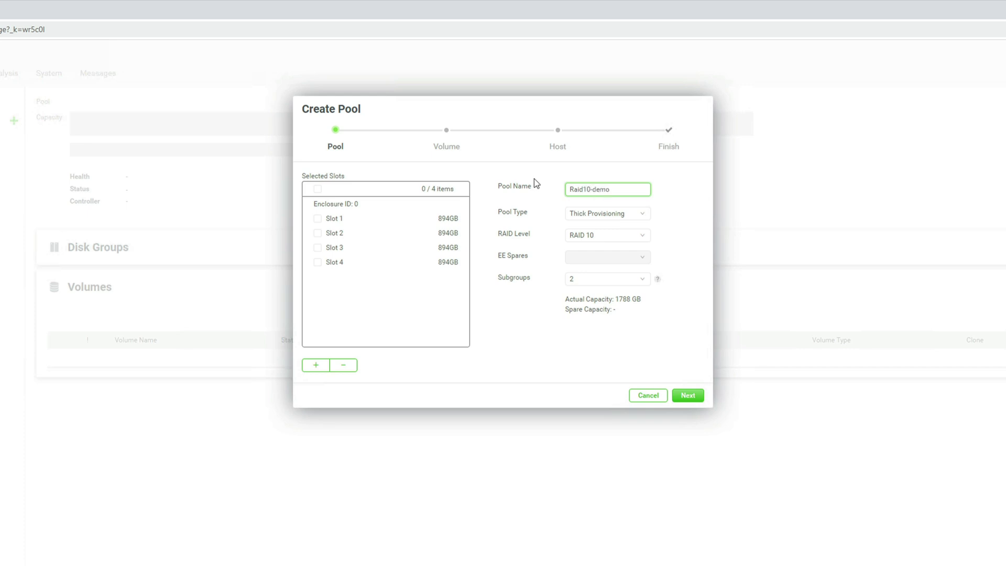
pyautogui.click(689, 395)
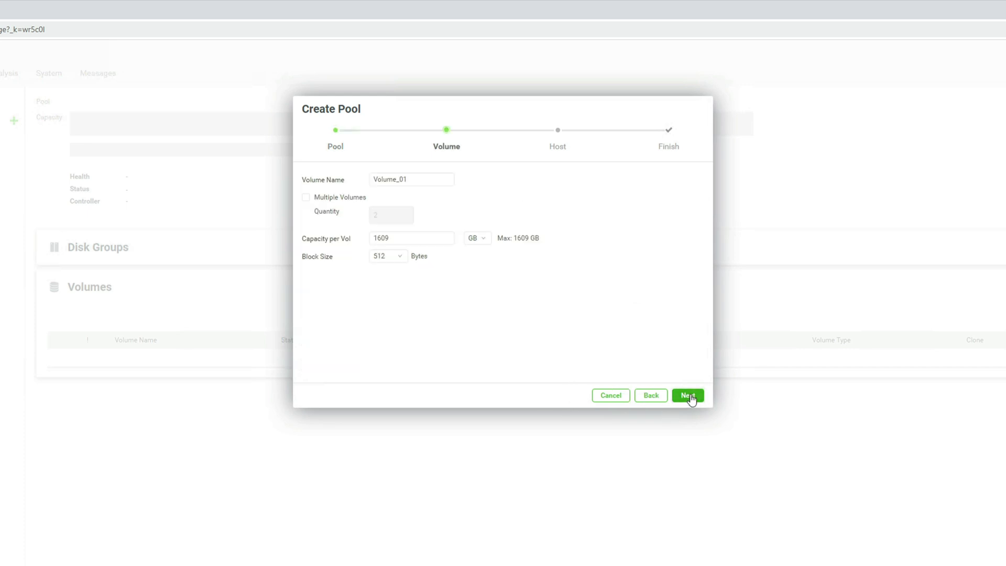
# - Set up a single volume with a capacity of 500 GB, leaving multiple volumes off, and proceed to the host settings
pyautogui.click(373, 180)
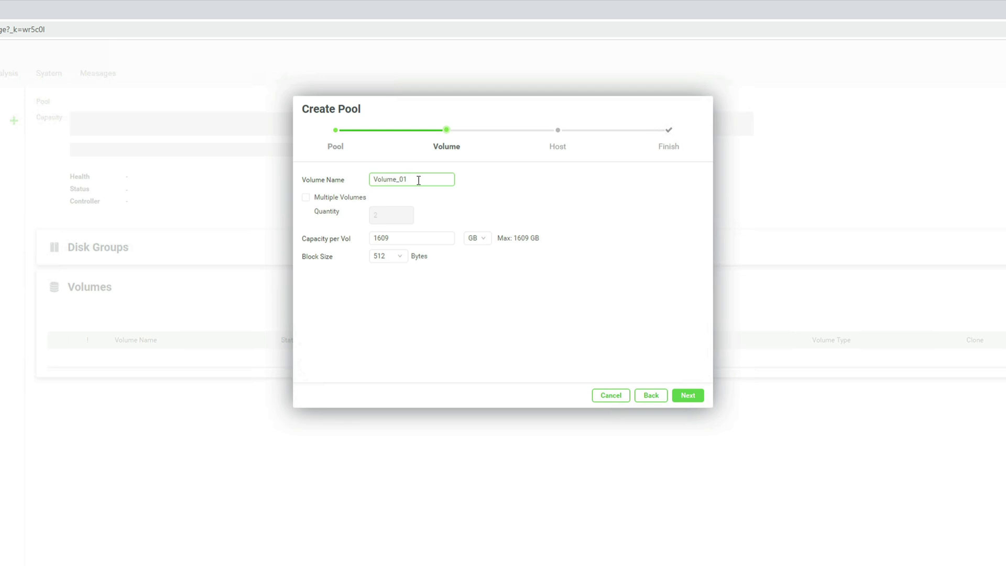
pyautogui.click(306, 197)
pyautogui.moveTo(396, 238); pyautogui.dragTo(360, 237)
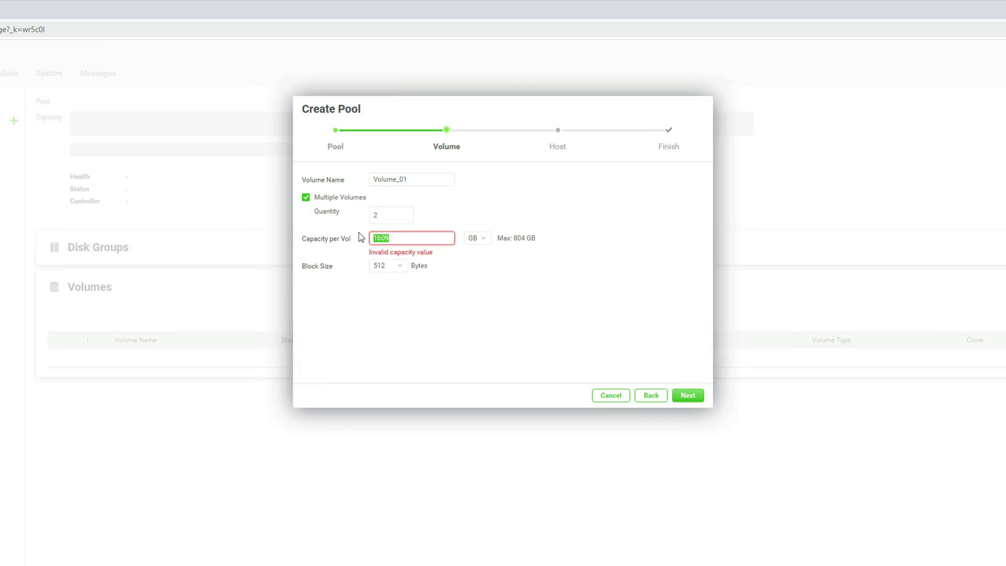
pyautogui.write('500')
pyautogui.click(404, 319)
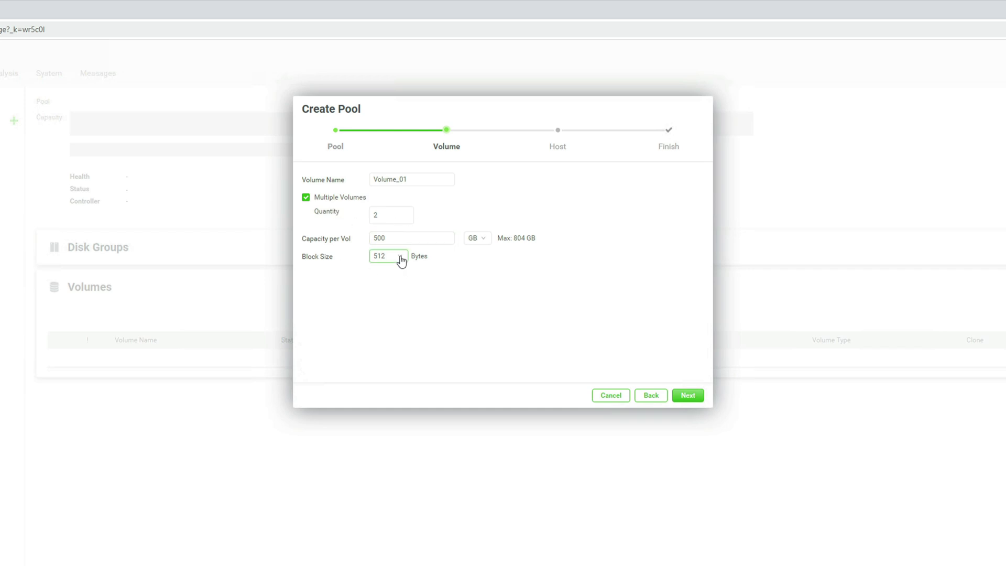
pyautogui.click(306, 197)
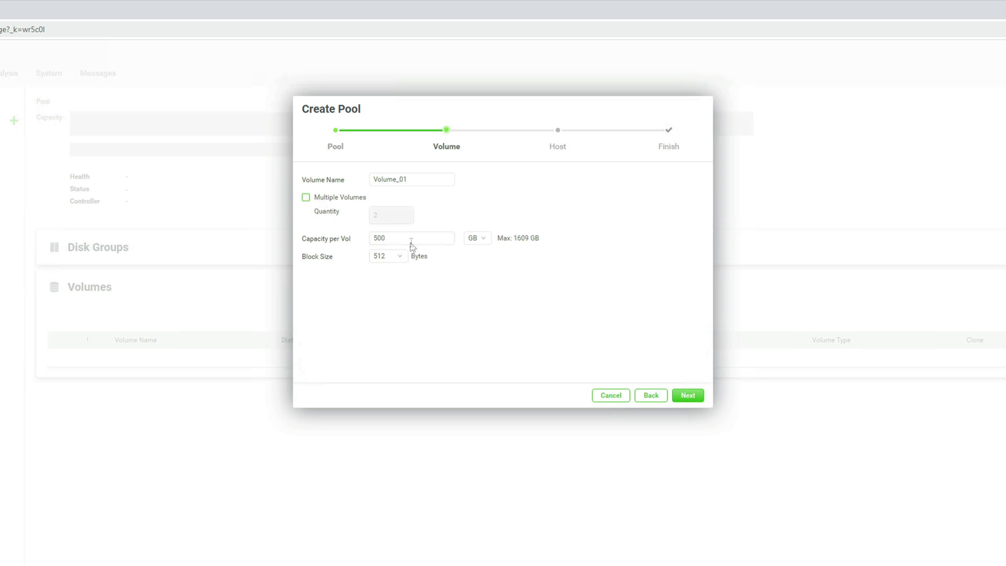
pyautogui.click(688, 396)
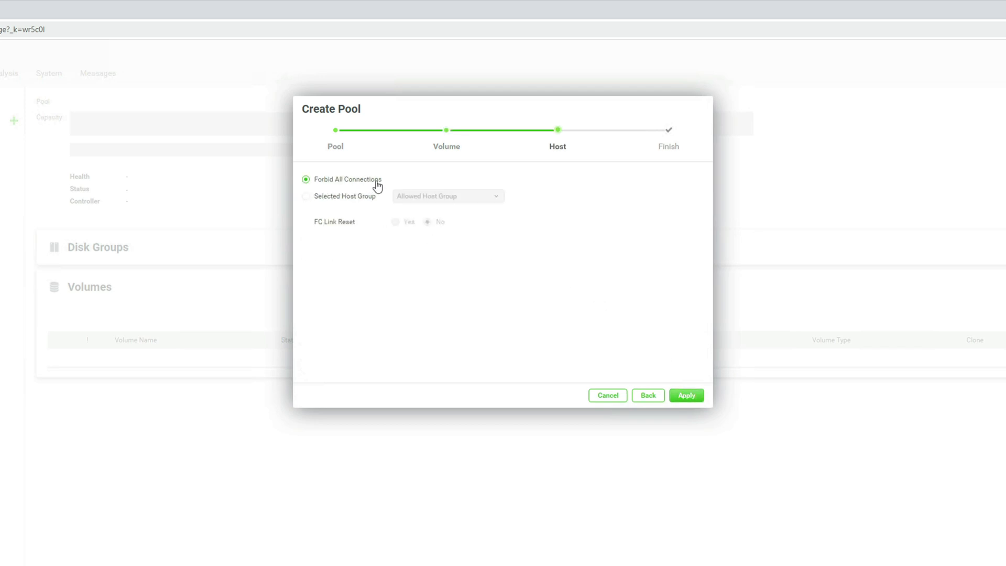
# - Forbid all host connections for the volume, apply the pool creation and close the results
pyautogui.click(306, 200)
pyautogui.click(495, 198)
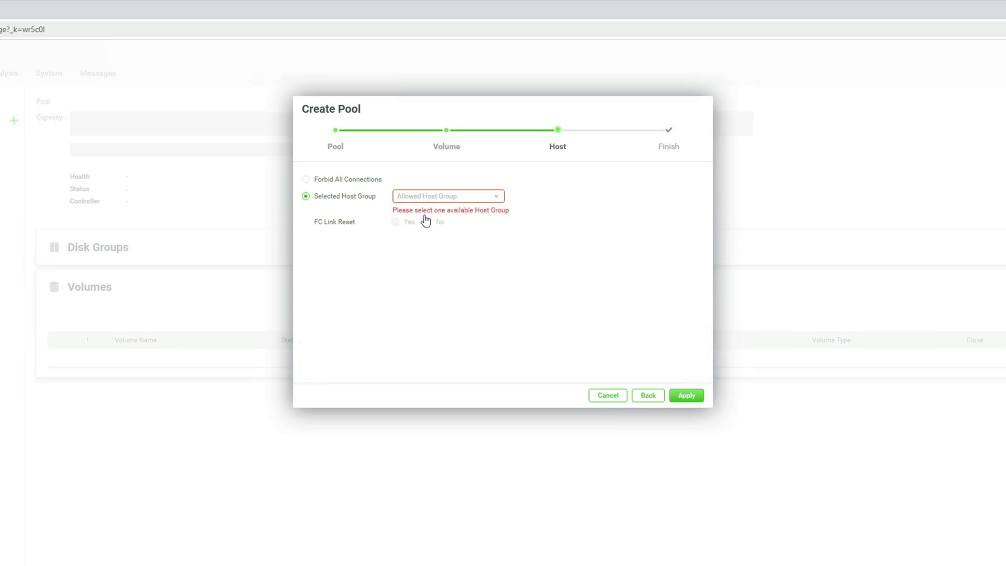
pyautogui.click(307, 179)
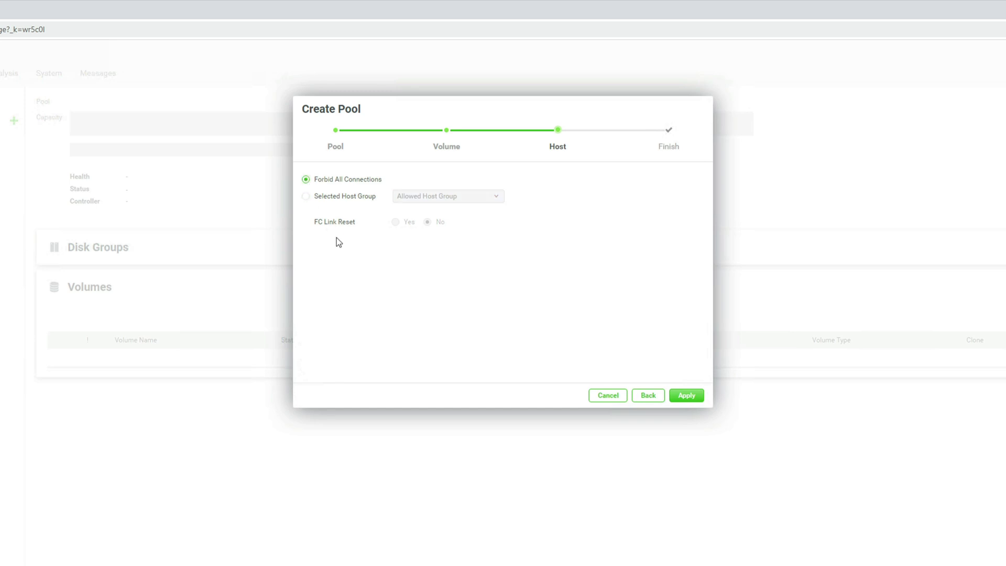
pyautogui.click(689, 396)
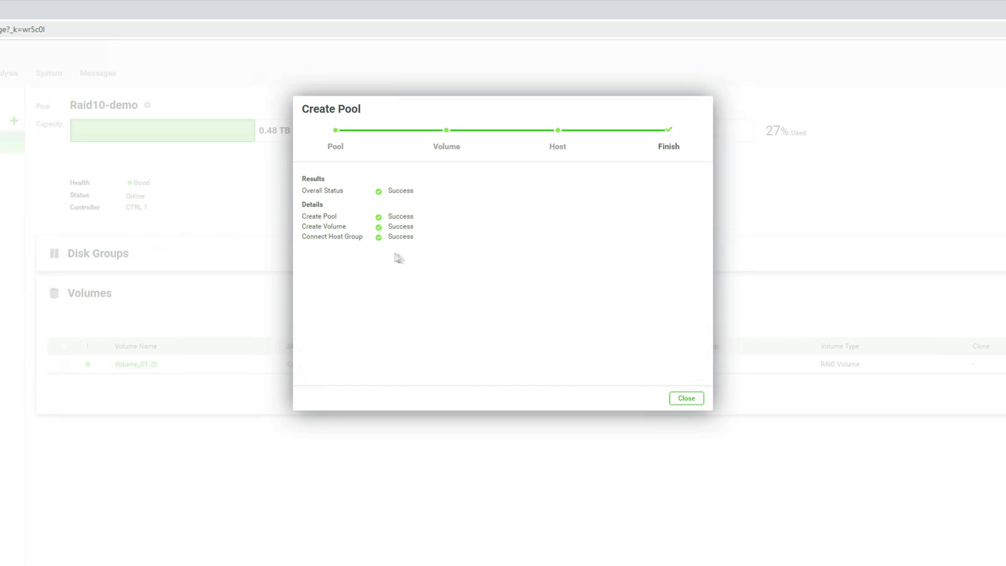
pyautogui.click(687, 399)
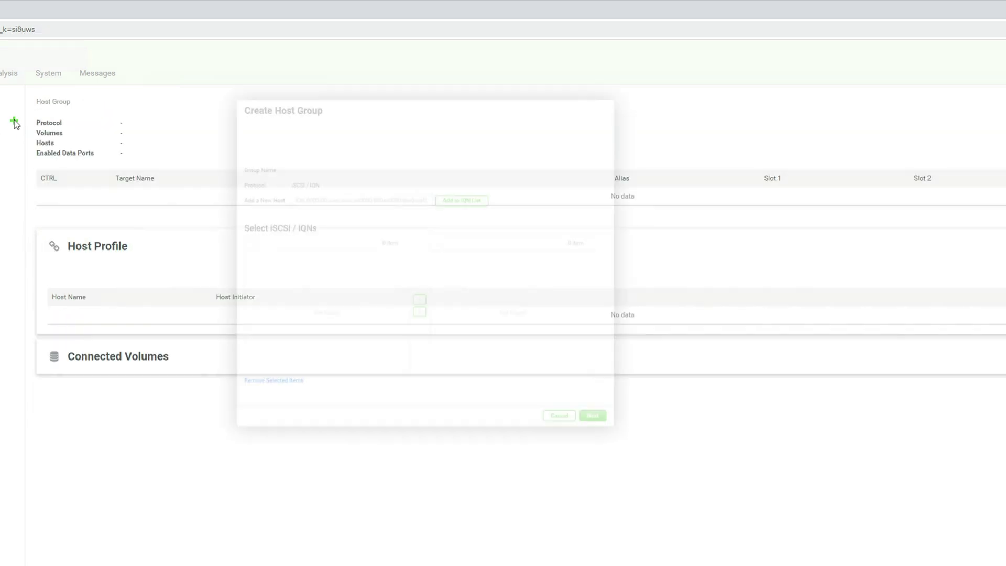
# - Start creating a host group using the FC / WWN protocol and add both detected WWNs to it
pyautogui.click(14, 121)
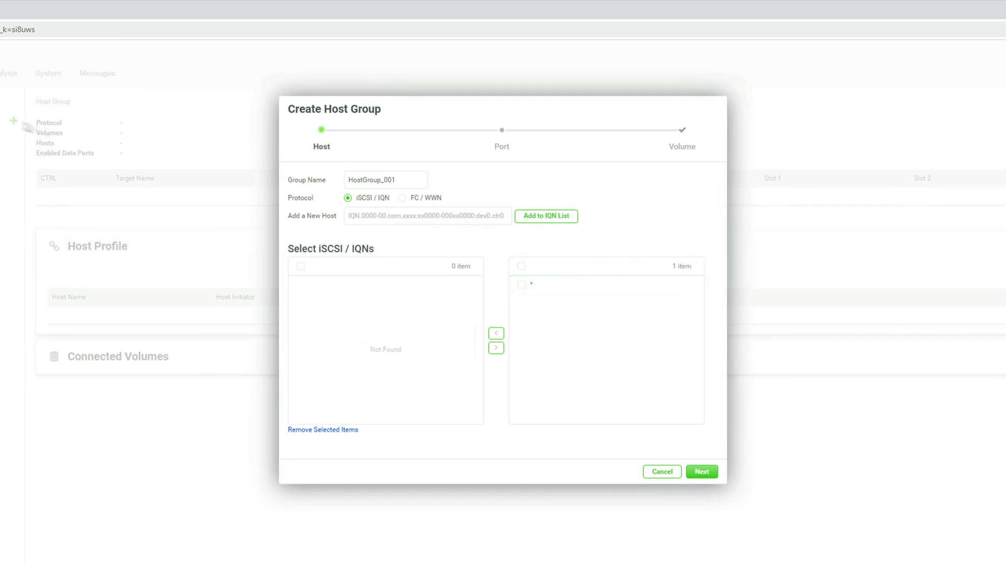
pyautogui.click(408, 186)
pyautogui.click(355, 200)
pyautogui.click(361, 215)
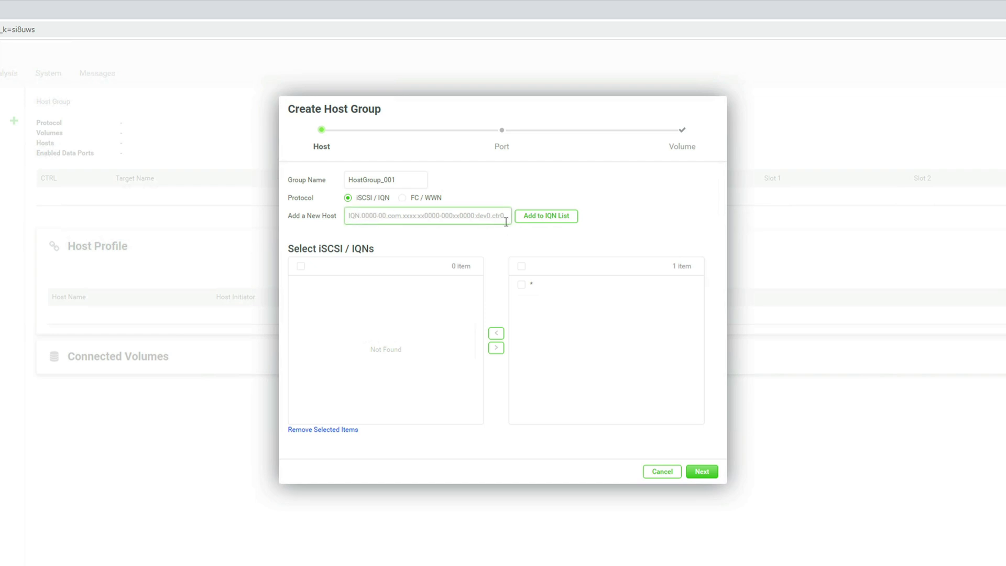
pyautogui.click(402, 198)
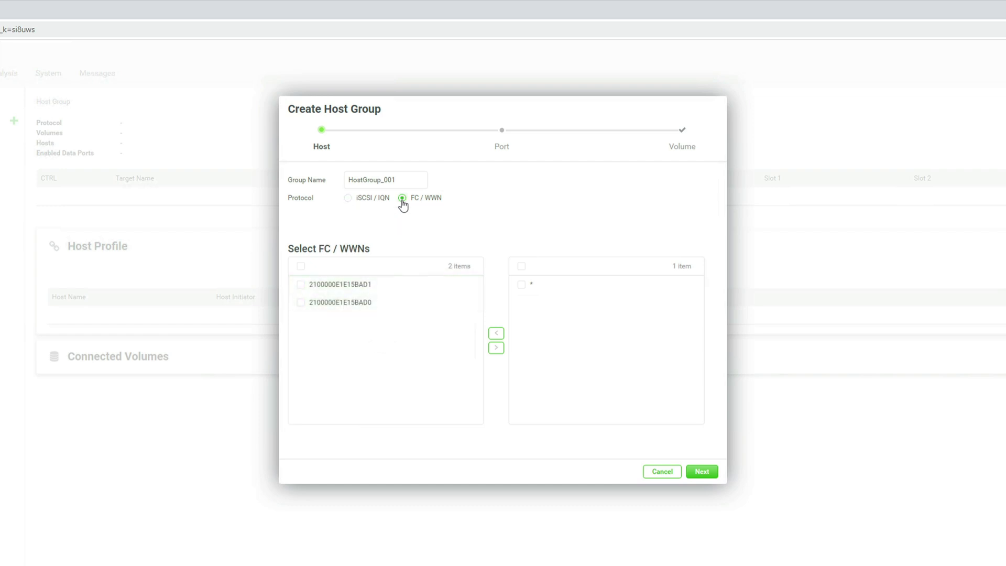
pyautogui.click(301, 269)
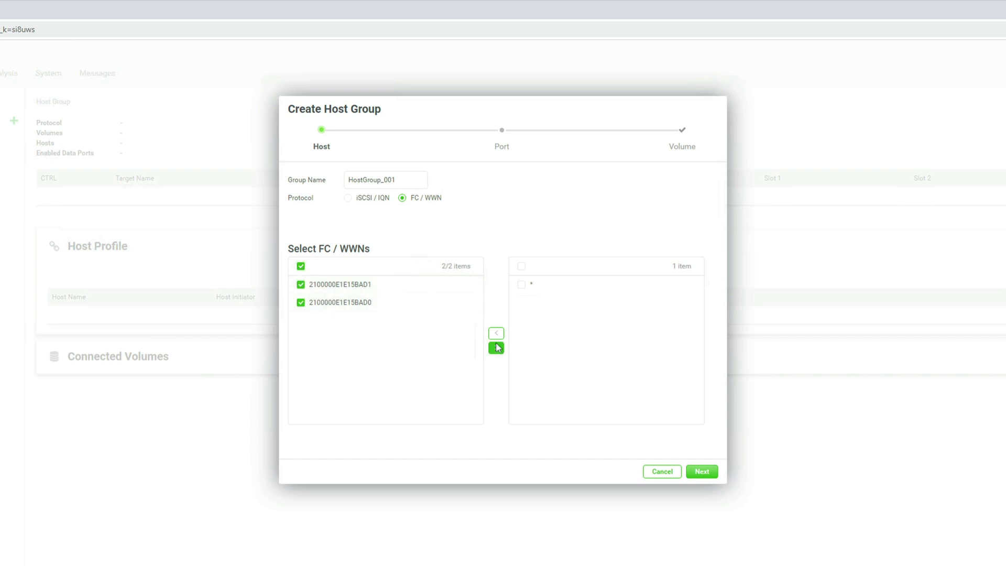
pyautogui.click(496, 348)
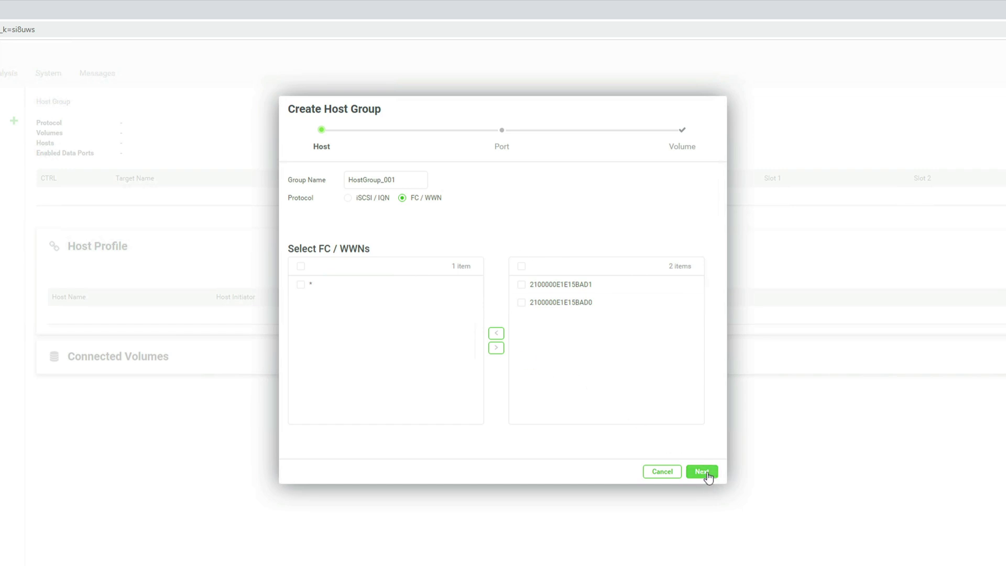
# - Name the host group WindowsServer1 and proceed to its port settings
pyautogui.click(400, 177)
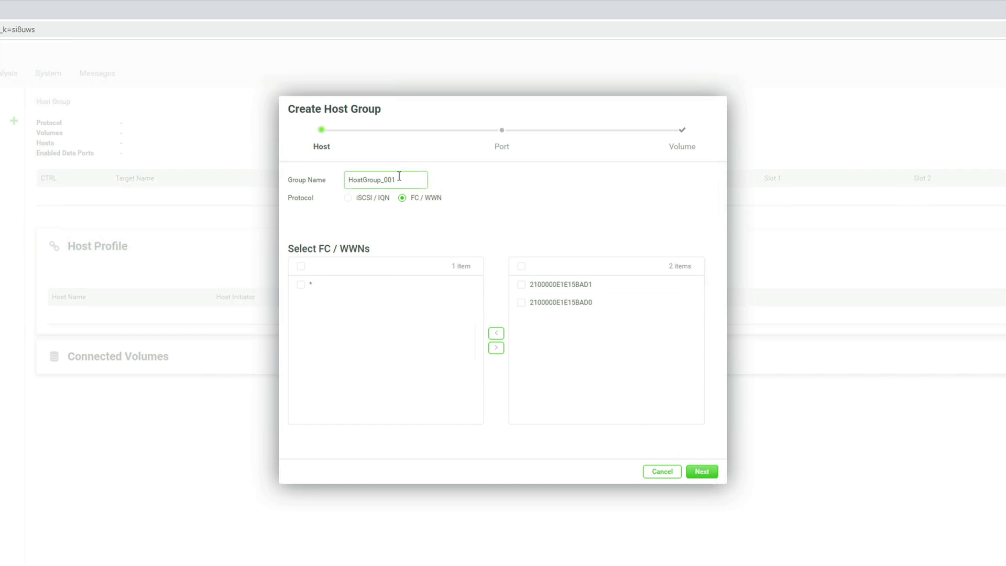
pyautogui.moveTo(399, 176); pyautogui.dragTo(327, 169)
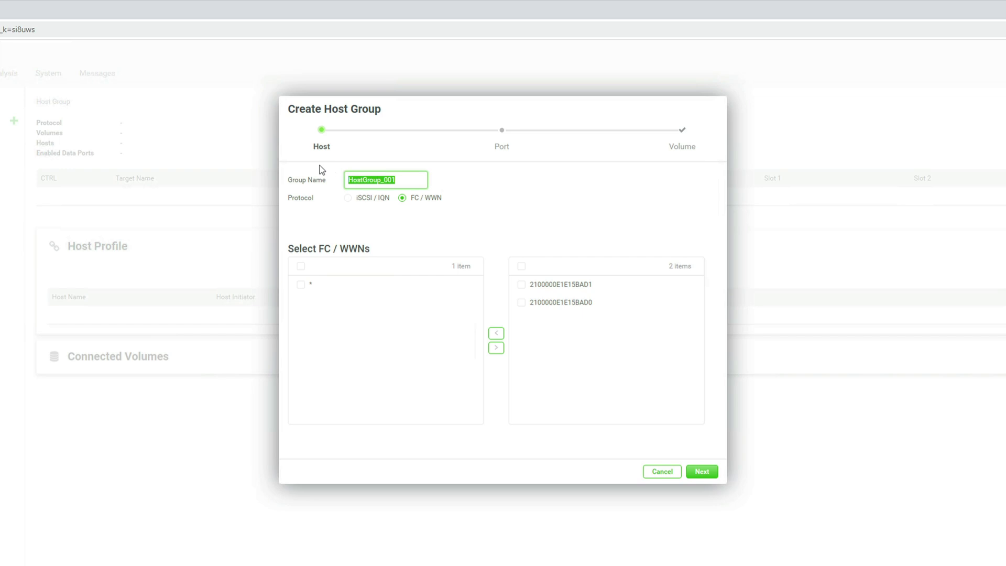
pyautogui.write('WindowsServer1')
pyautogui.click(702, 471)
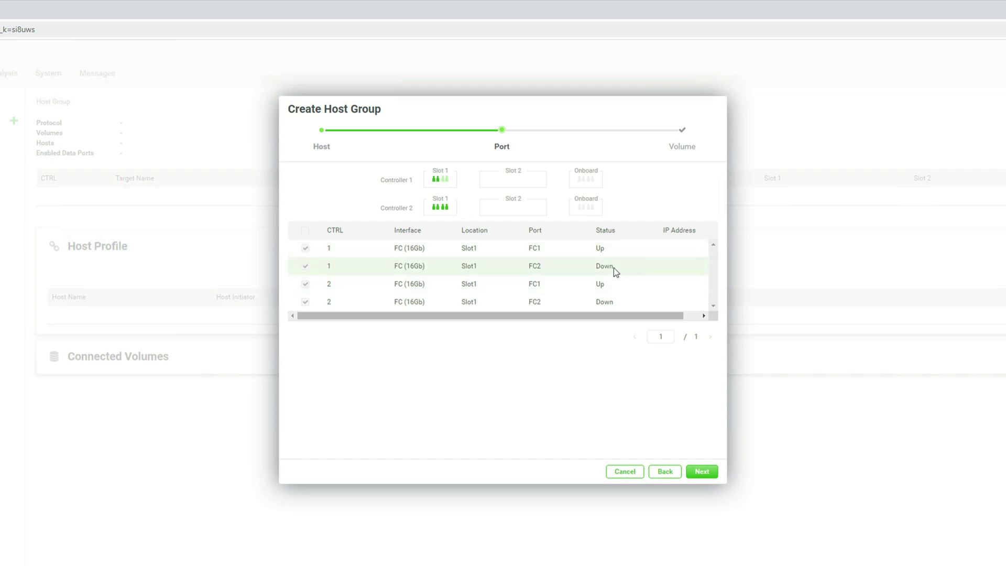
# - Accept the ports, assign Volume_01 to the host group and finish creating it
pyautogui.click(703, 472)
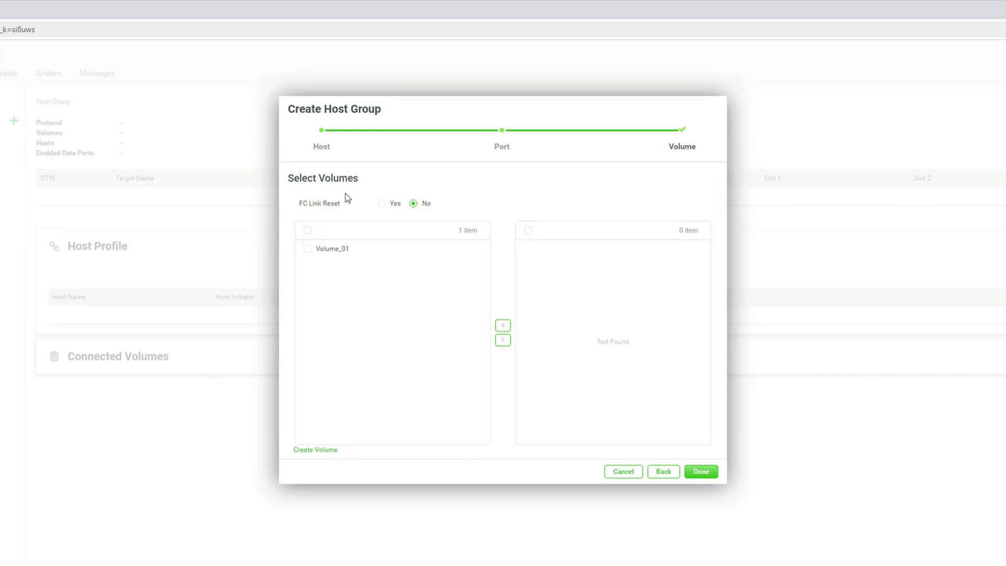
pyautogui.click(308, 250)
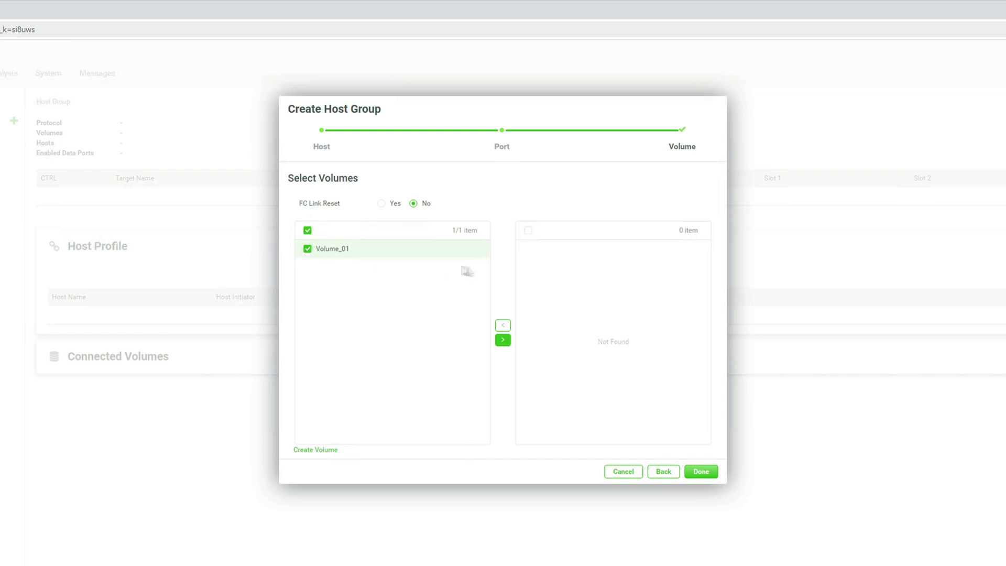
pyautogui.click(503, 340)
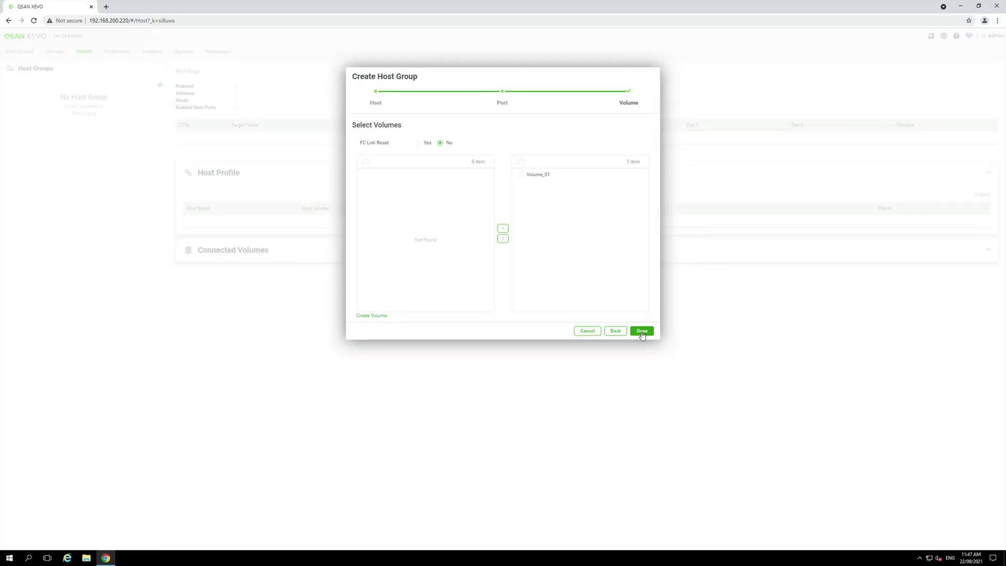
pyautogui.click(641, 331)
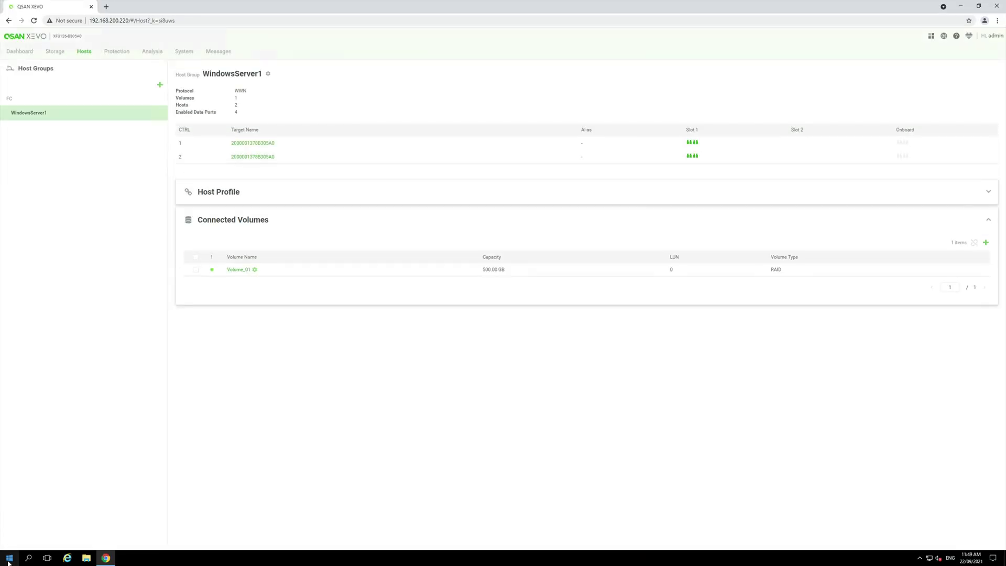
# - Launch Windows Computer Management by running compmgmt.msc
pyautogui.press('super+r')
pyautogui.write('com')
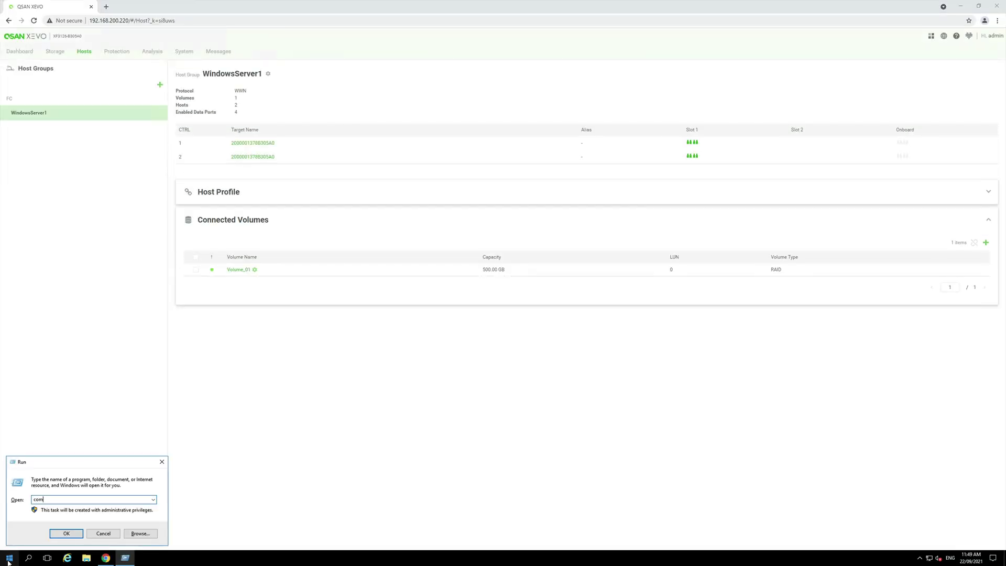
pyautogui.write('pmgmt.msc')
pyautogui.press('Return')
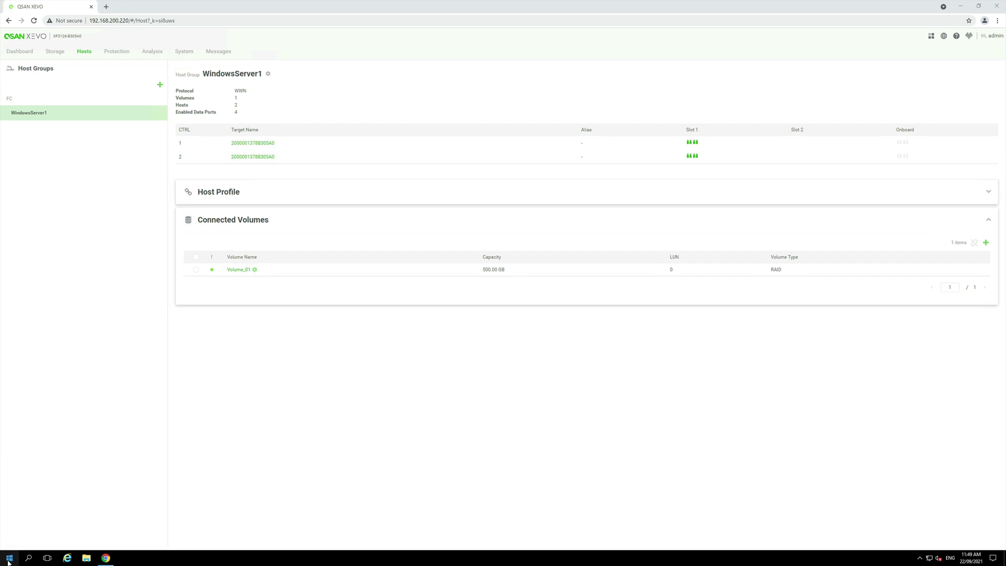
# - Rescan the disks in Disk Management and initialize the new 500 GB Disk 2
pyautogui.click(50, 114)
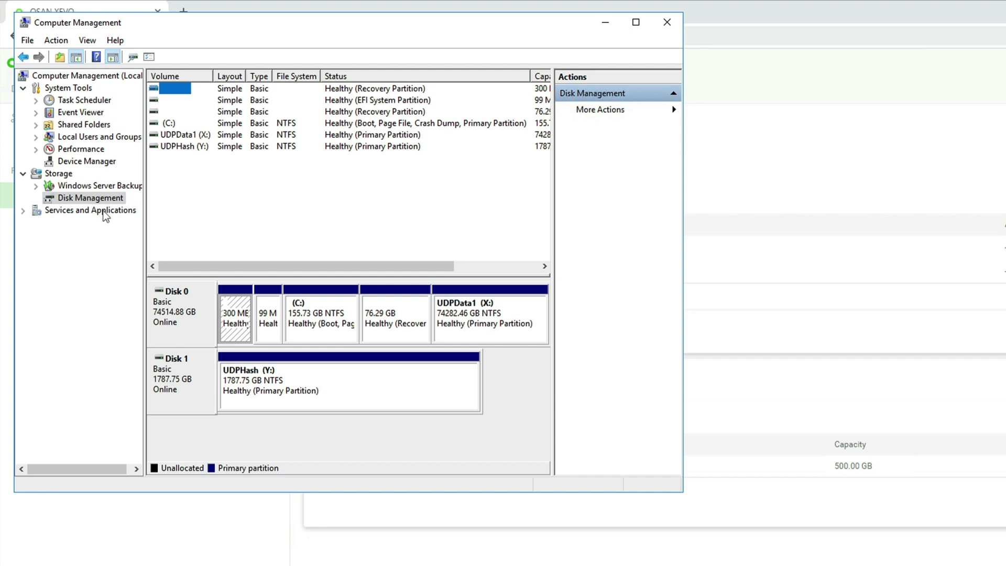
pyautogui.rightClick(92, 199)
pyautogui.click(128, 222)
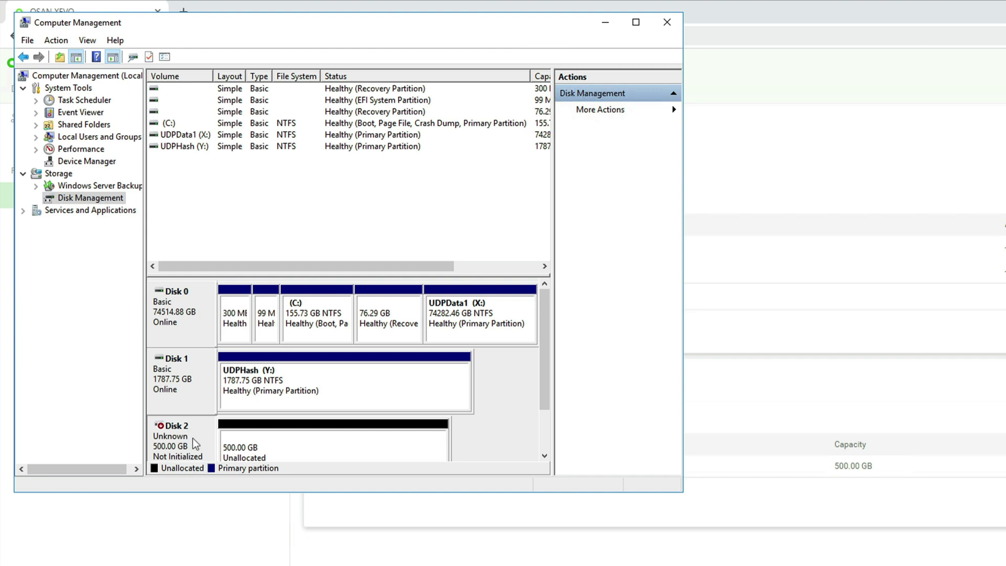
pyautogui.rightClick(194, 439)
pyautogui.click(217, 447)
pyautogui.click(388, 341)
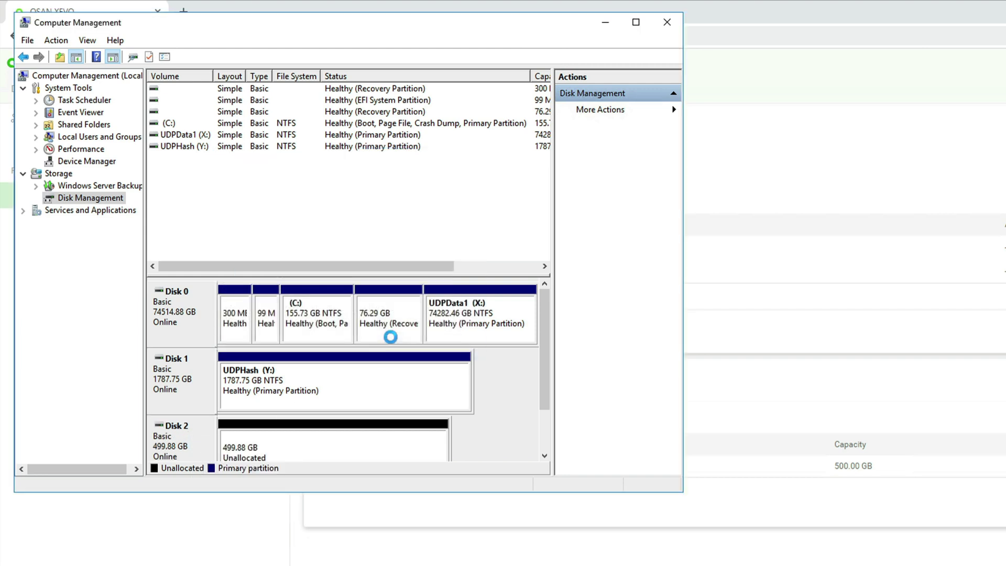
# - Create a quick-formatted NTFS simple volume on Disk 2's unallocated space and label it Demo Vol
pyautogui.rightClick(291, 440)
pyautogui.click(335, 444)
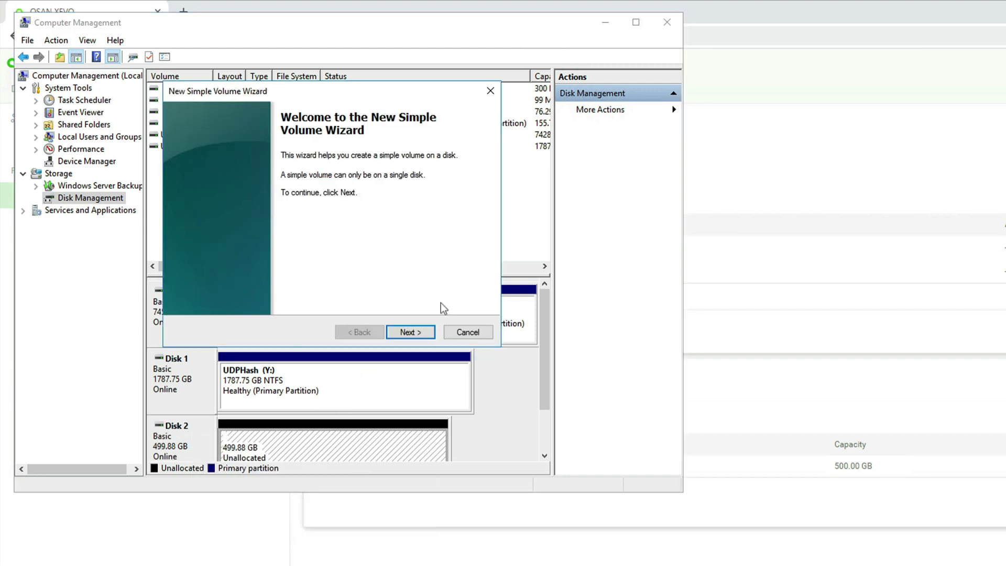
pyautogui.click(409, 332)
pyautogui.click(419, 334)
pyautogui.click(422, 334)
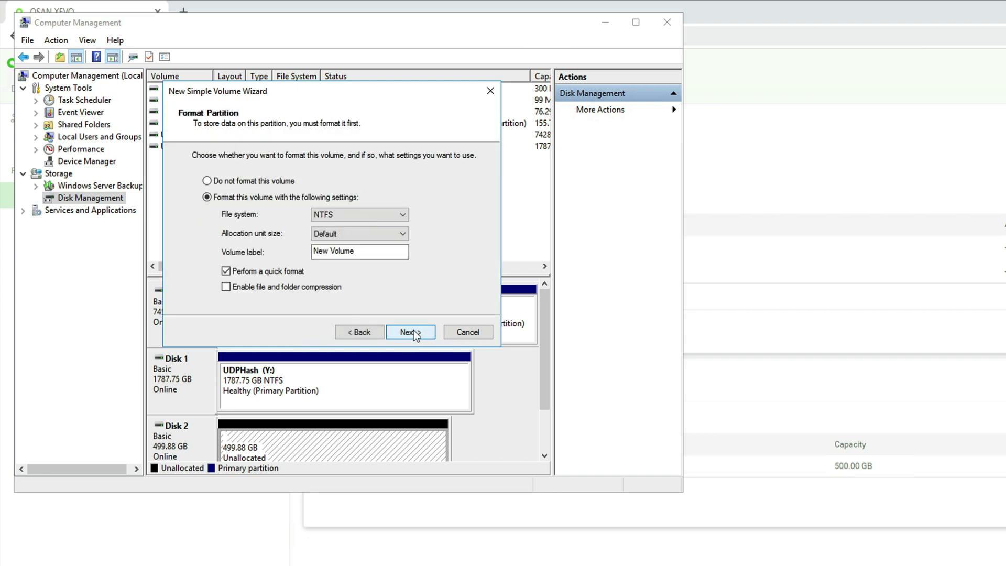
pyautogui.write('Demo')
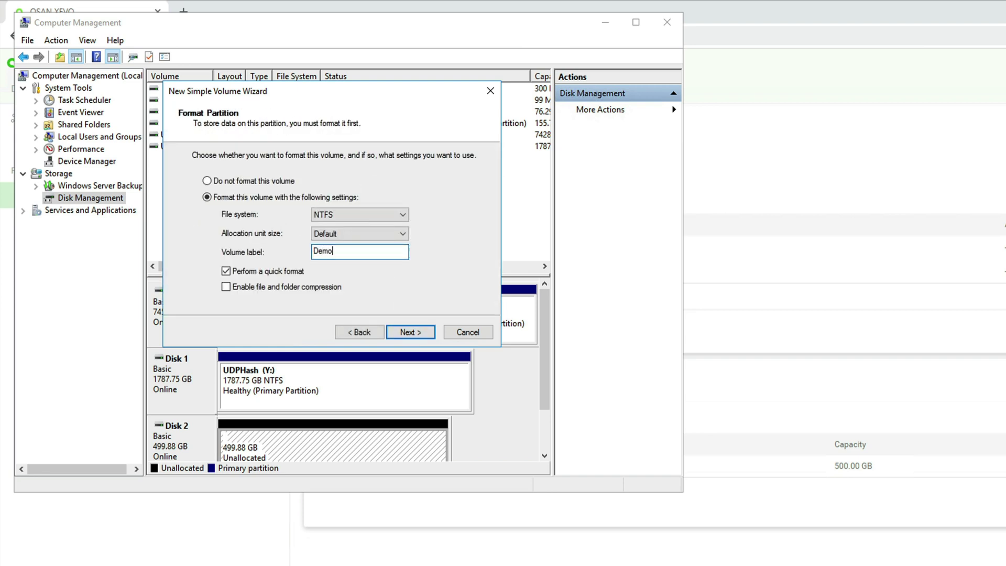
pyautogui.write(' Vol')
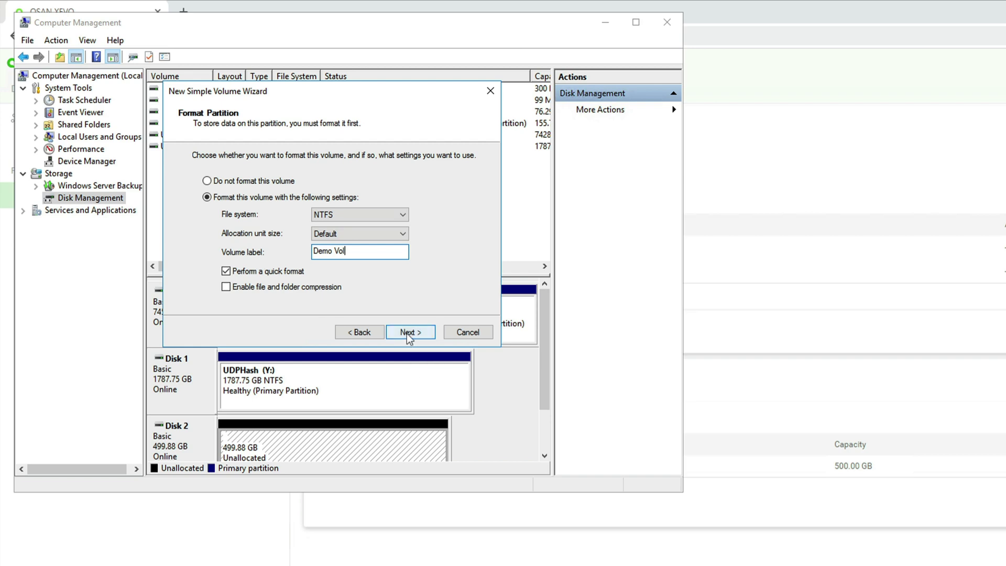
pyautogui.click(409, 332)
pyautogui.click(409, 333)
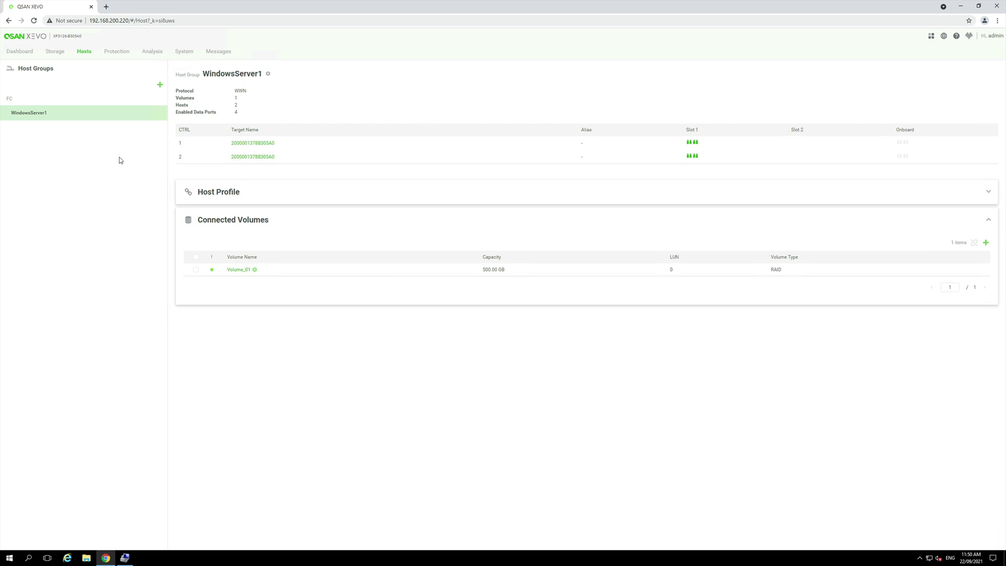
# - Start creating a protection group containing Volume_01 in QSAN XEVO and proceed to its protection plans
pyautogui.click(119, 53)
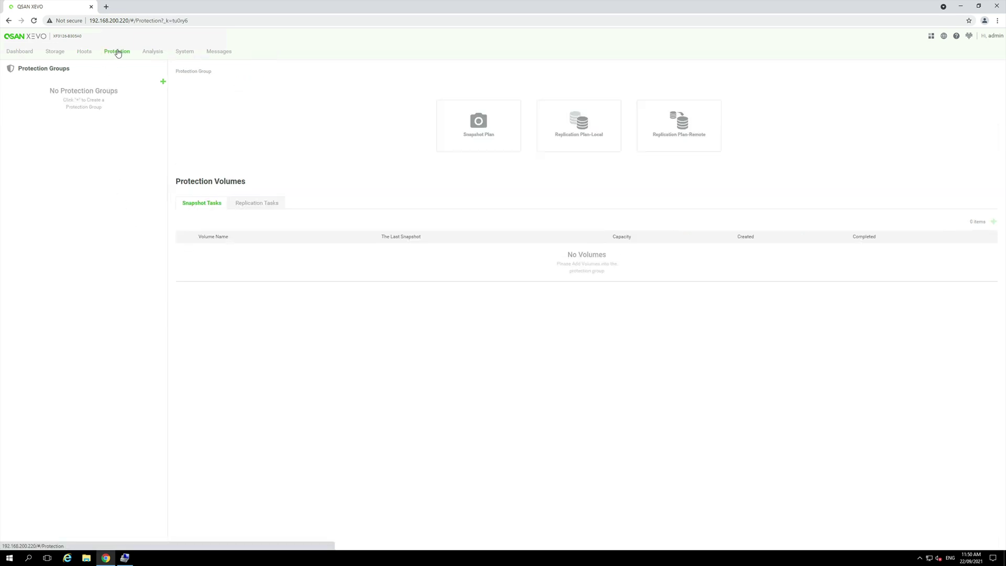
pyautogui.click(164, 84)
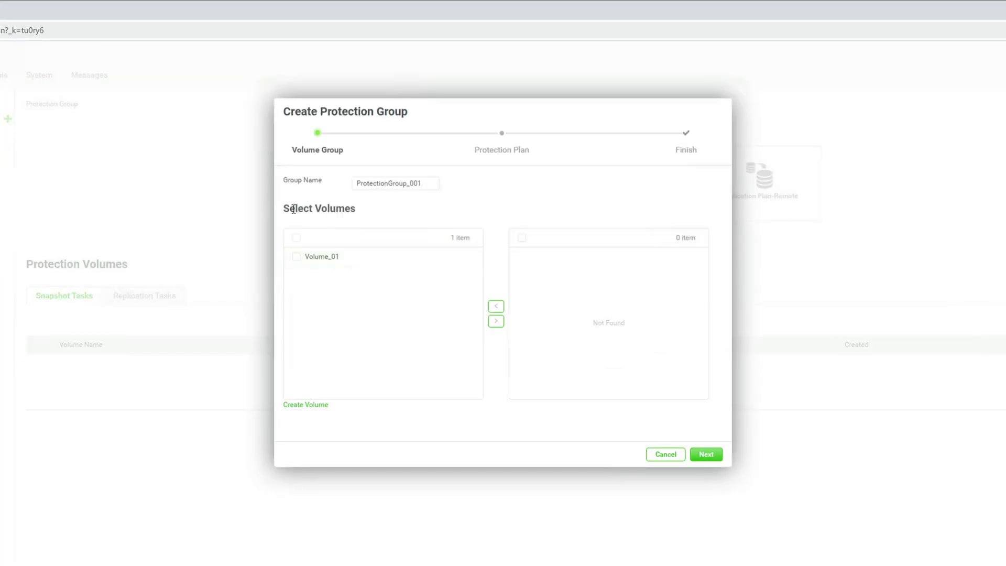
pyautogui.click(297, 258)
pyautogui.click(495, 321)
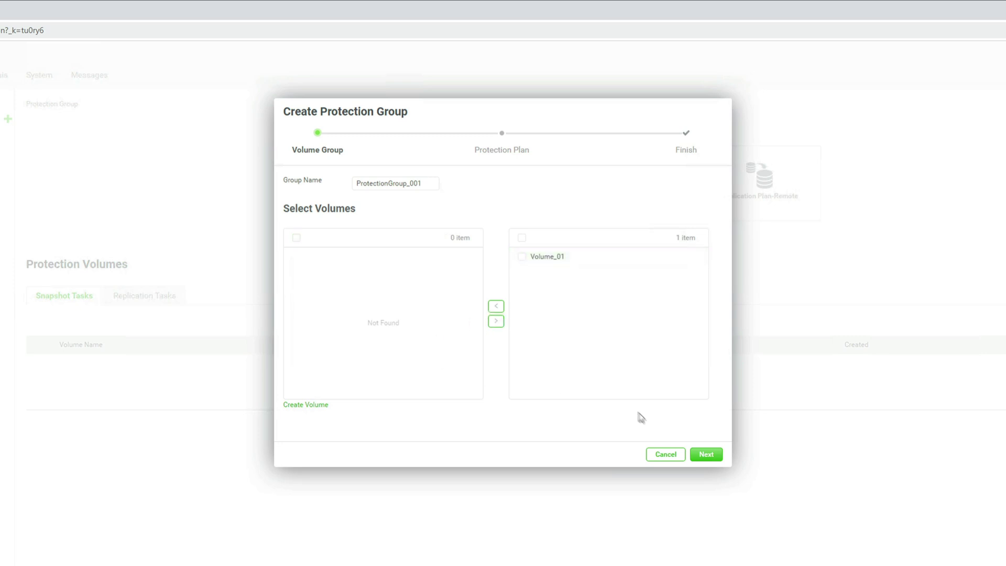
pyautogui.click(706, 454)
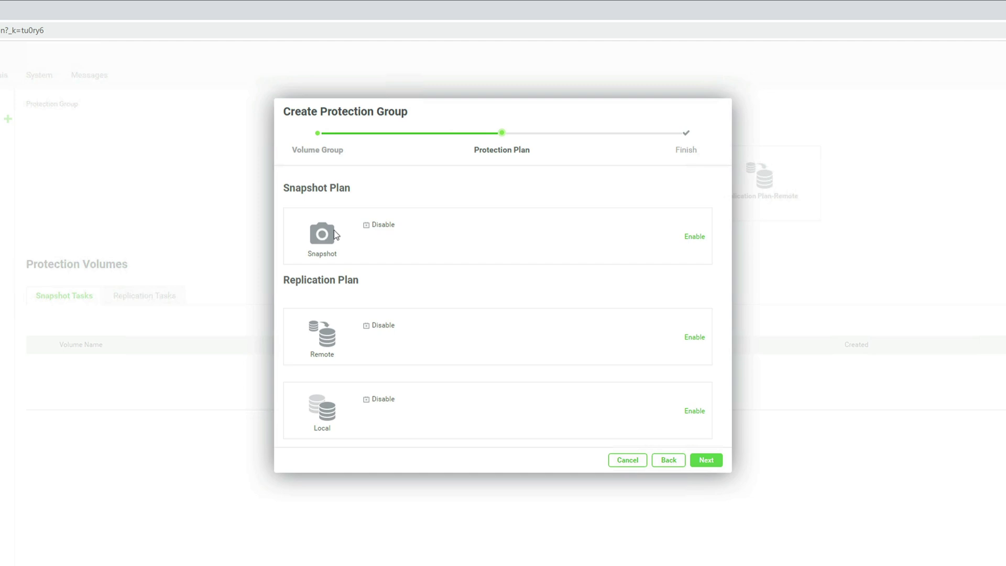
# - Enable the snapshot plan with a repeating schedule of every 30 minutes from Monday to Saturday, excluding Sunday
pyautogui.click(694, 237)
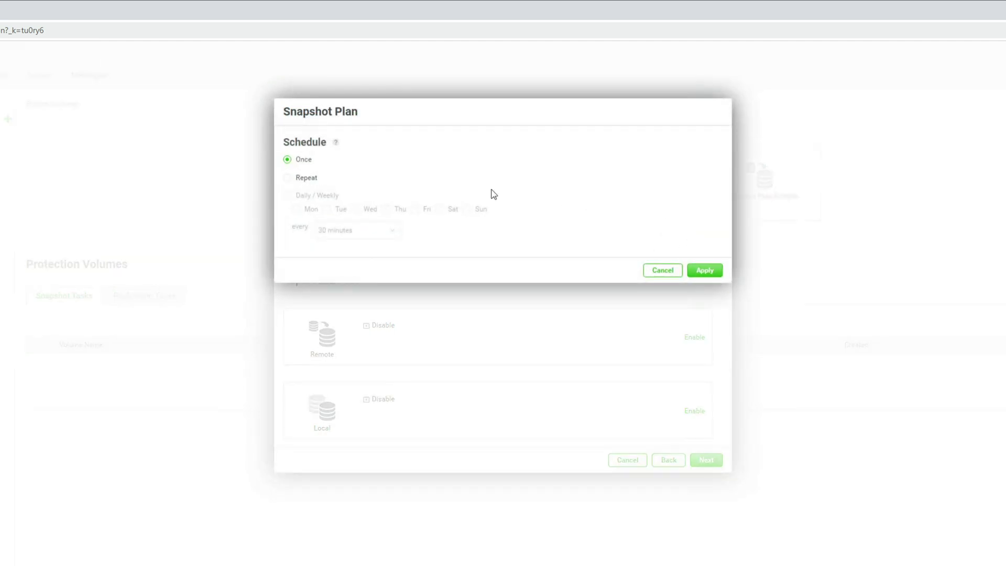
pyautogui.click(288, 178)
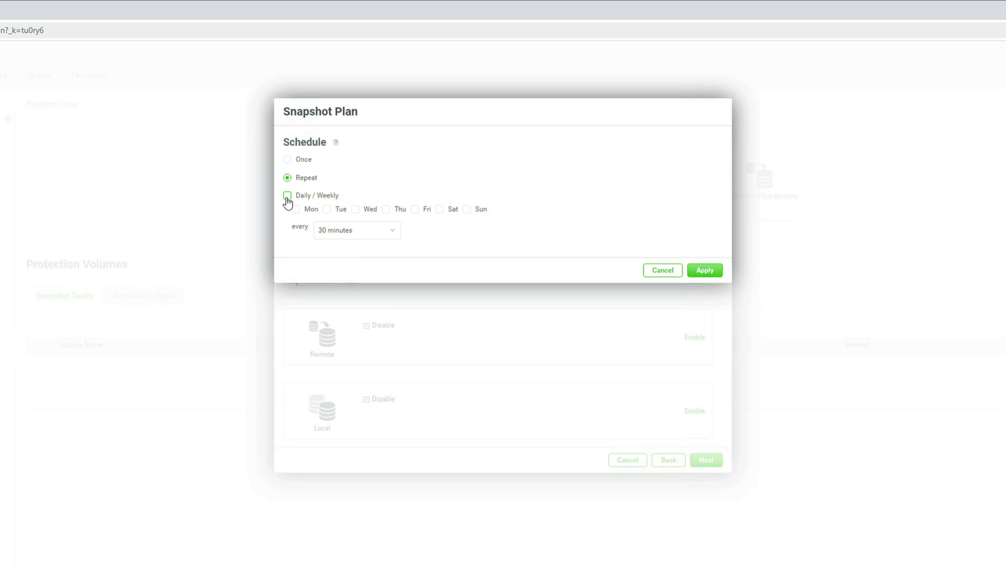
pyautogui.click(287, 196)
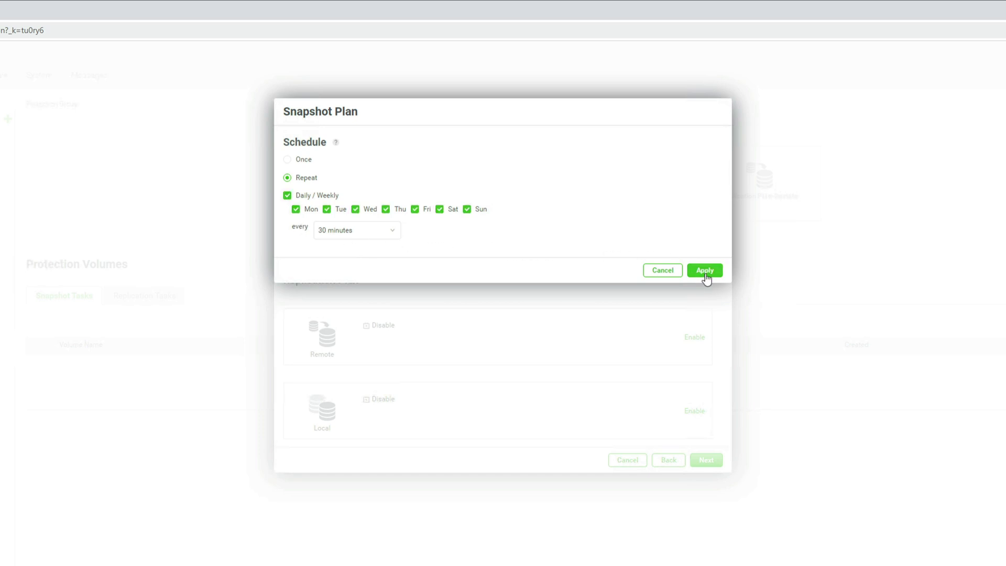
pyautogui.click(466, 210)
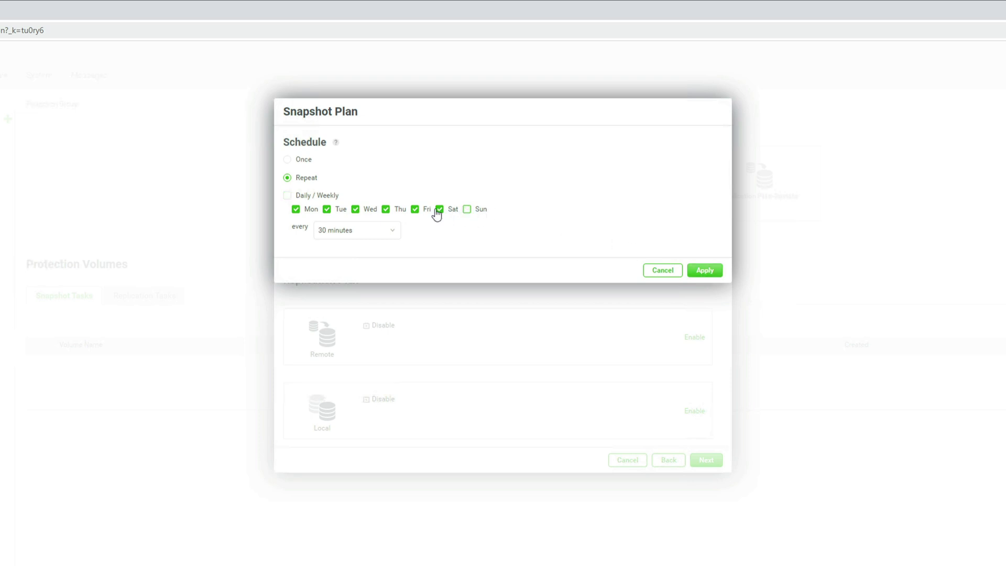
pyautogui.click(704, 270)
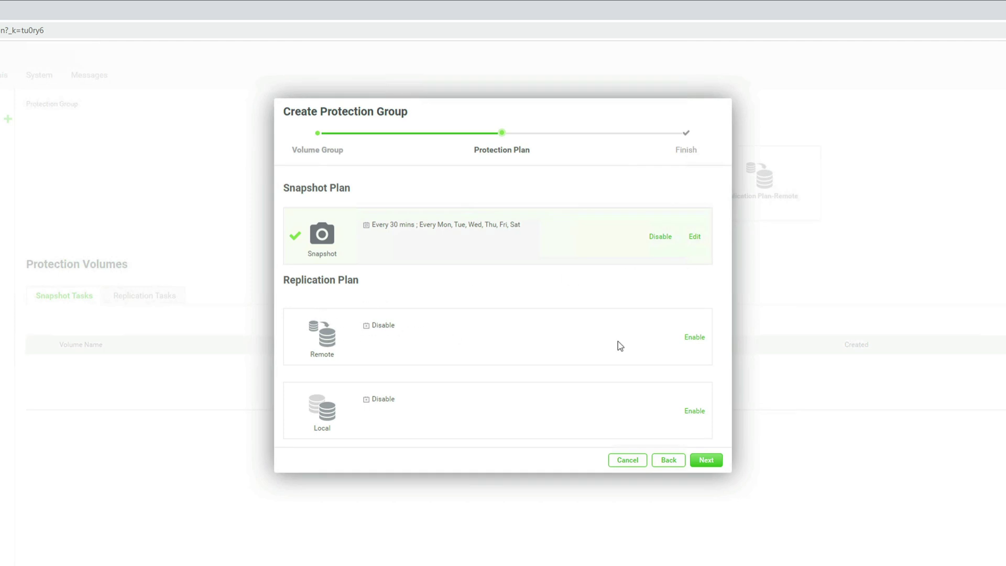
pyautogui.click(695, 337)
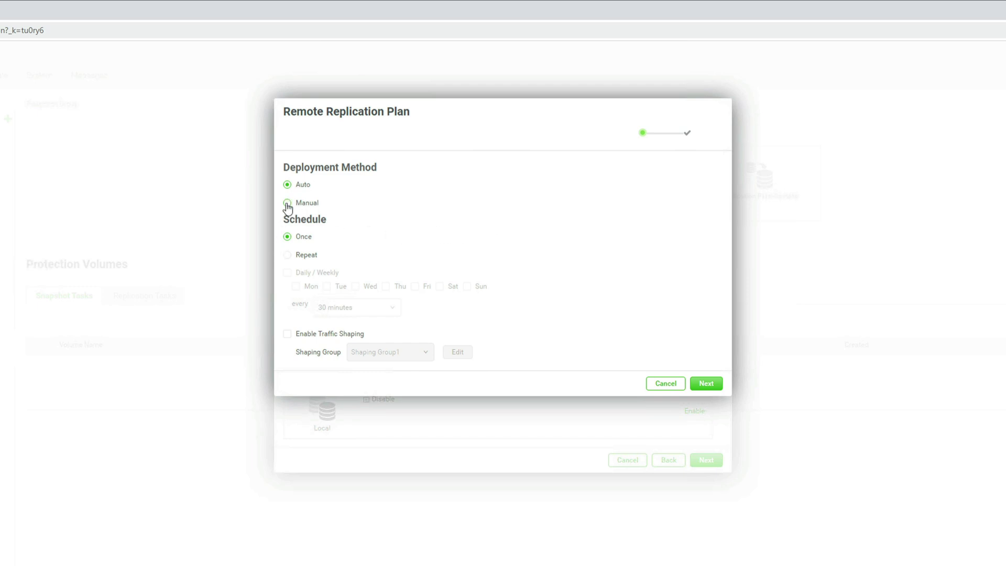
pyautogui.click(287, 255)
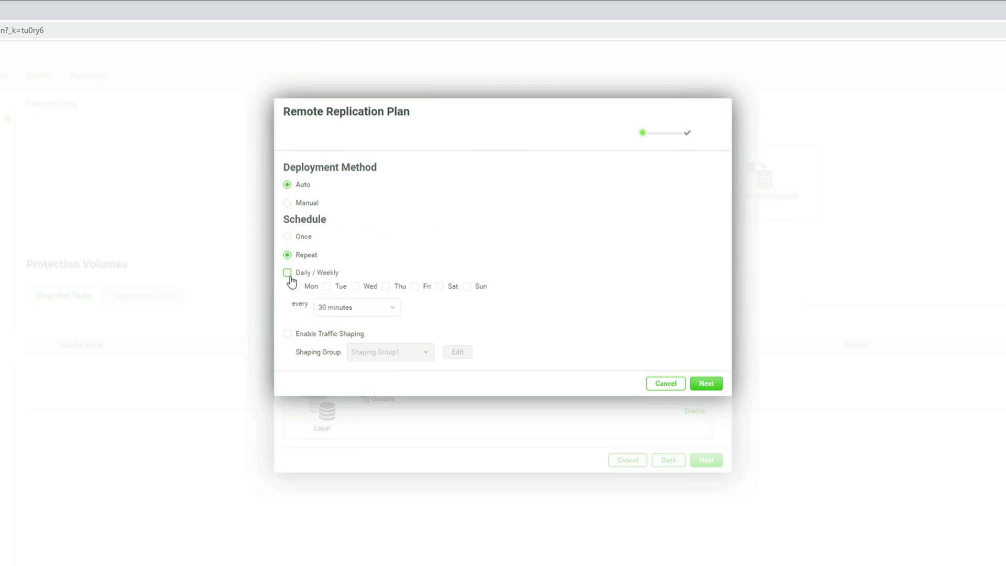
pyautogui.click(287, 273)
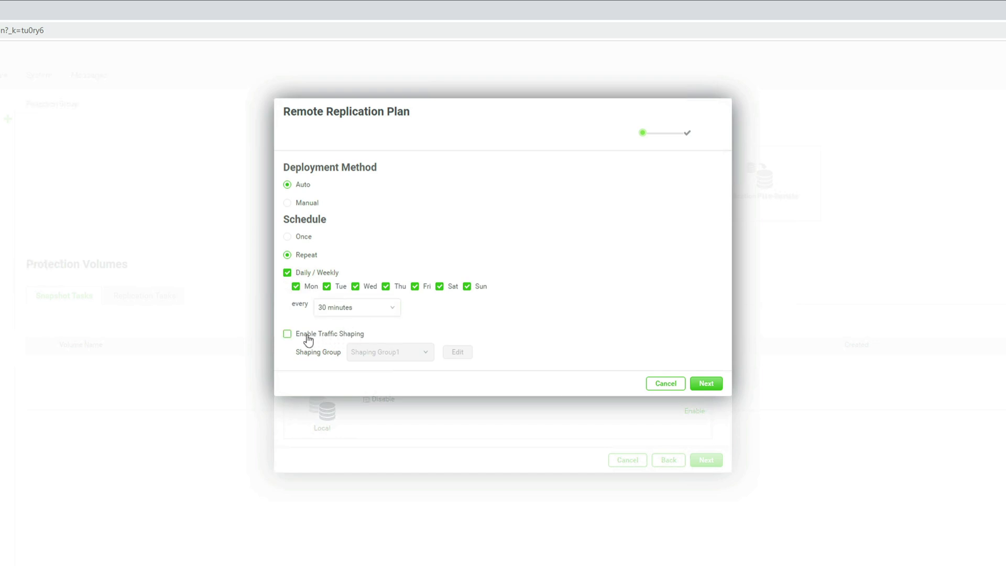
pyautogui.click(287, 334)
pyautogui.click(424, 356)
pyautogui.click(425, 356)
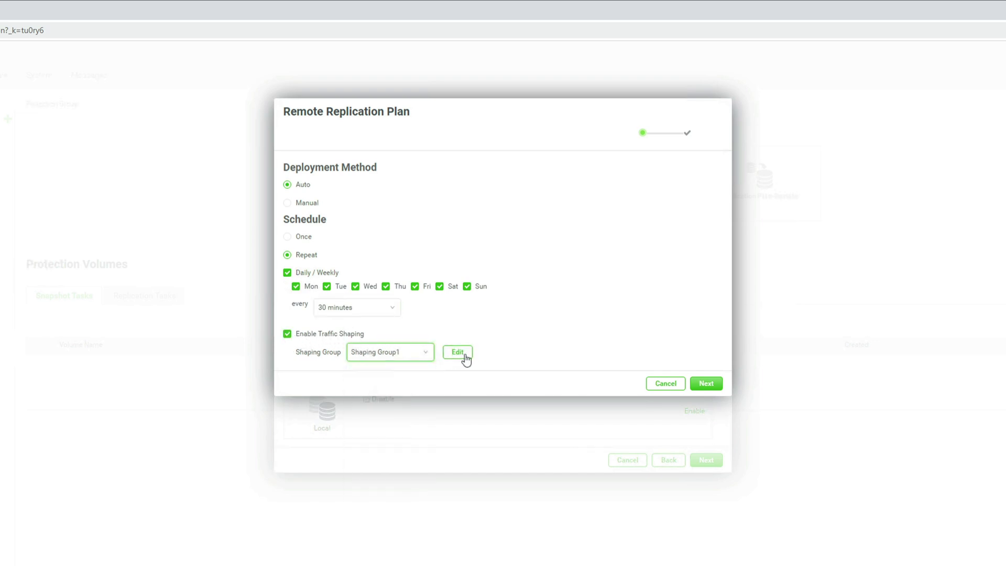
pyautogui.click(458, 352)
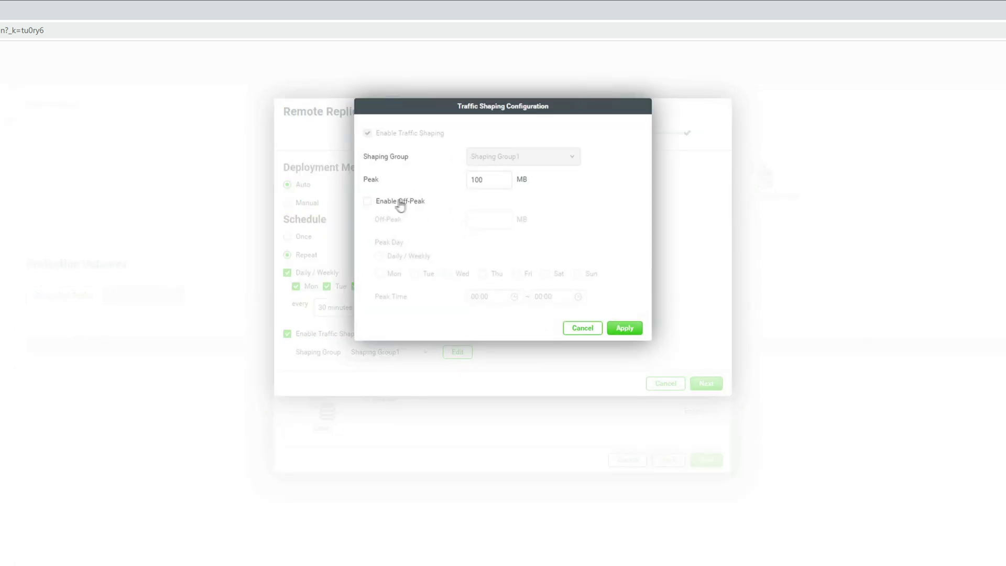
pyautogui.click(370, 209)
pyautogui.click(370, 209)
pyautogui.click(585, 333)
pyautogui.click(319, 335)
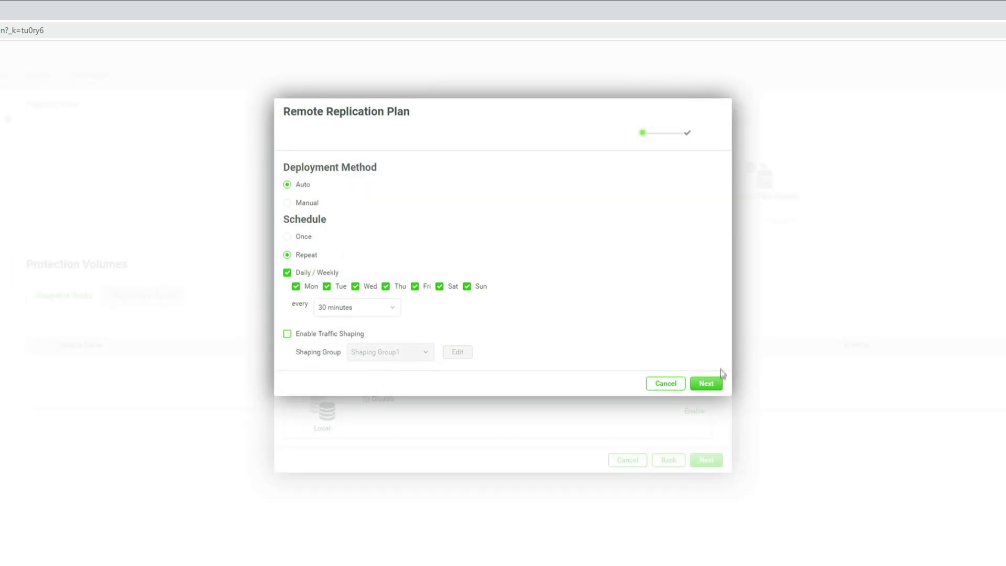
pyautogui.click(706, 383)
pyautogui.click(403, 229)
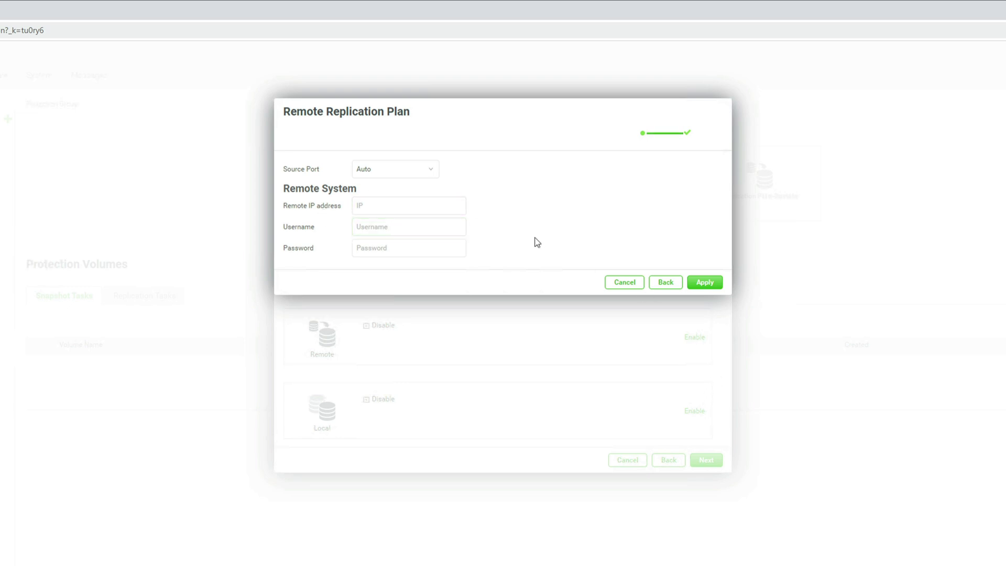
pyautogui.click(625, 283)
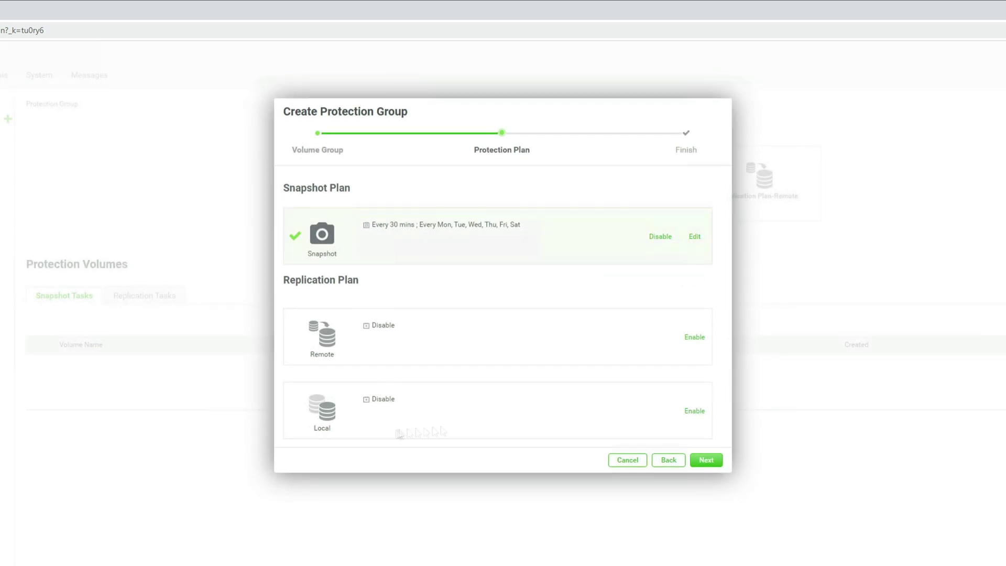
# - Start enabling the local replication plan and add the disks in slots 5, 11 and 12 to a new target pool
pyautogui.click(695, 412)
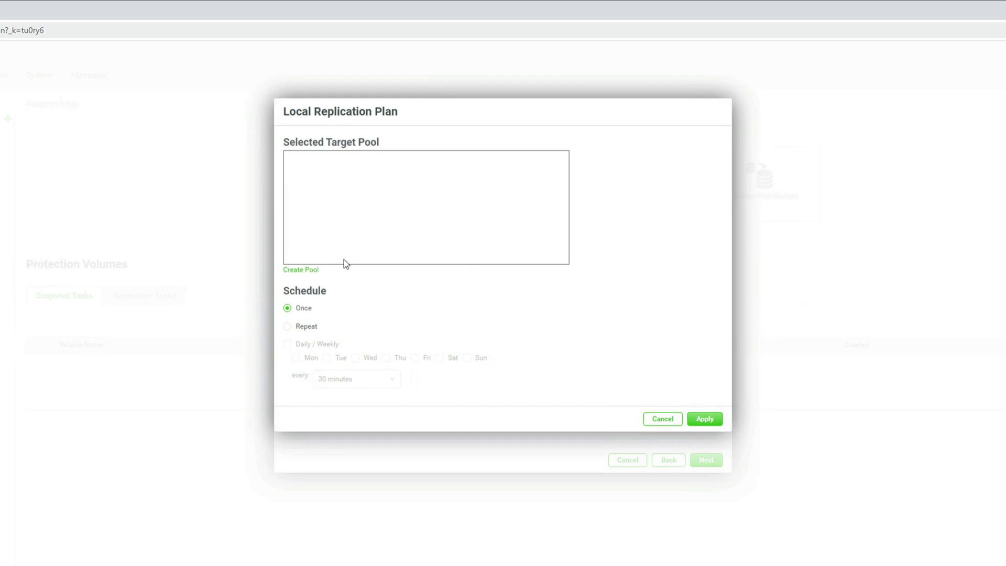
pyautogui.click(298, 271)
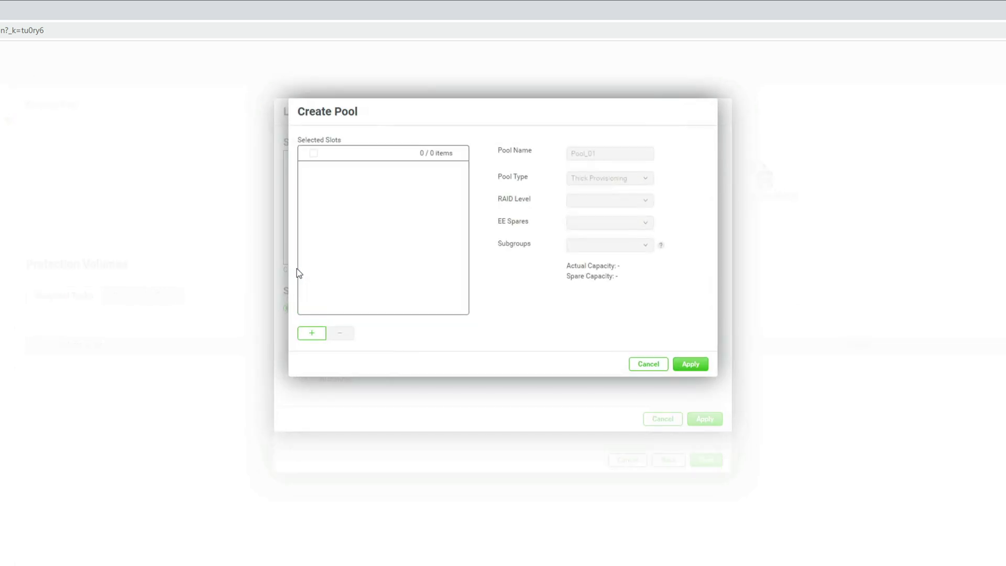
pyautogui.click(312, 336)
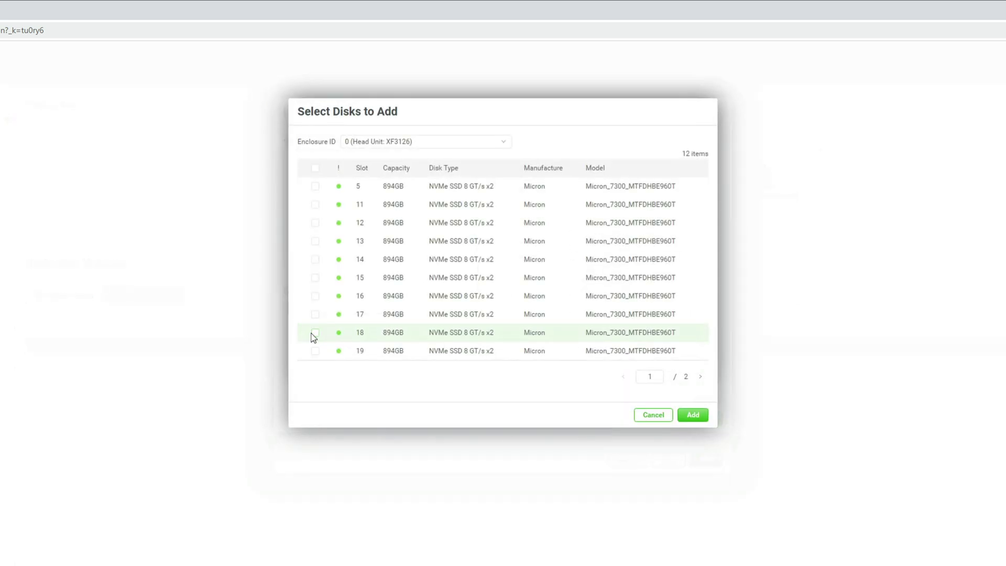
pyautogui.click(316, 188)
pyautogui.click(316, 206)
pyautogui.click(315, 223)
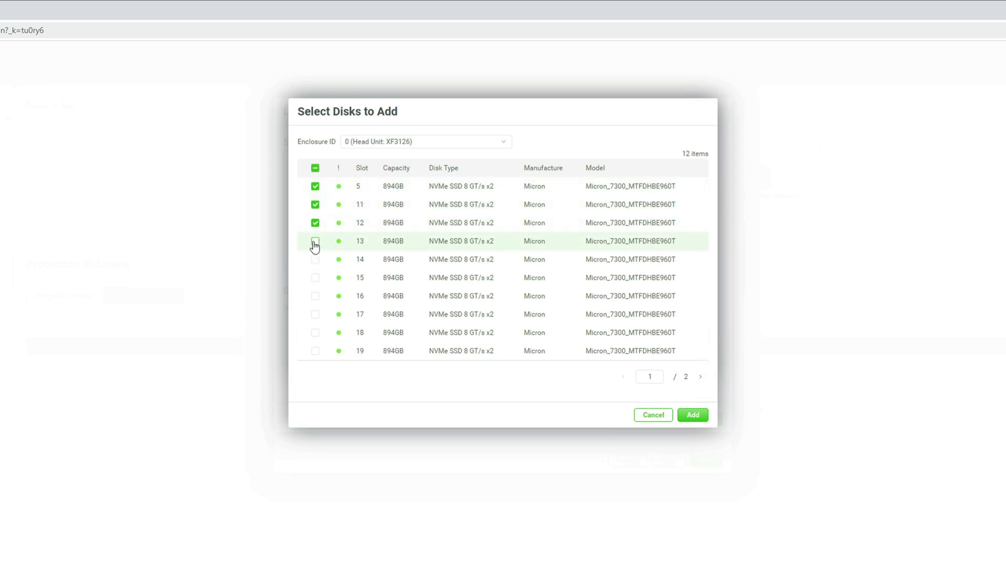
pyautogui.click(693, 415)
# - Set the new pool's RAID level to RAID 5, name it ReplicaPool and create it
pyautogui.click(647, 201)
pyautogui.click(604, 274)
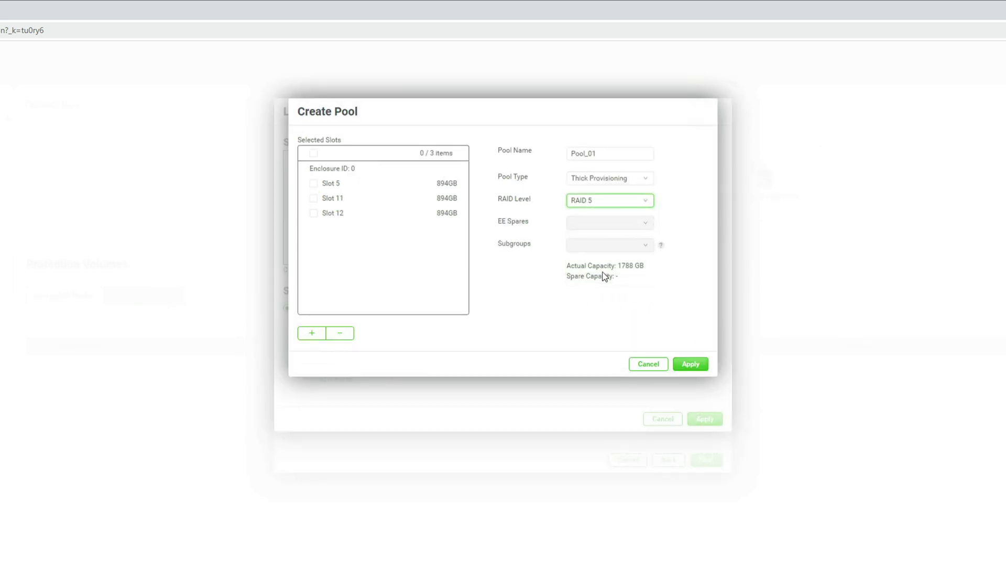
pyautogui.moveTo(603, 160); pyautogui.dragTo(557, 158)
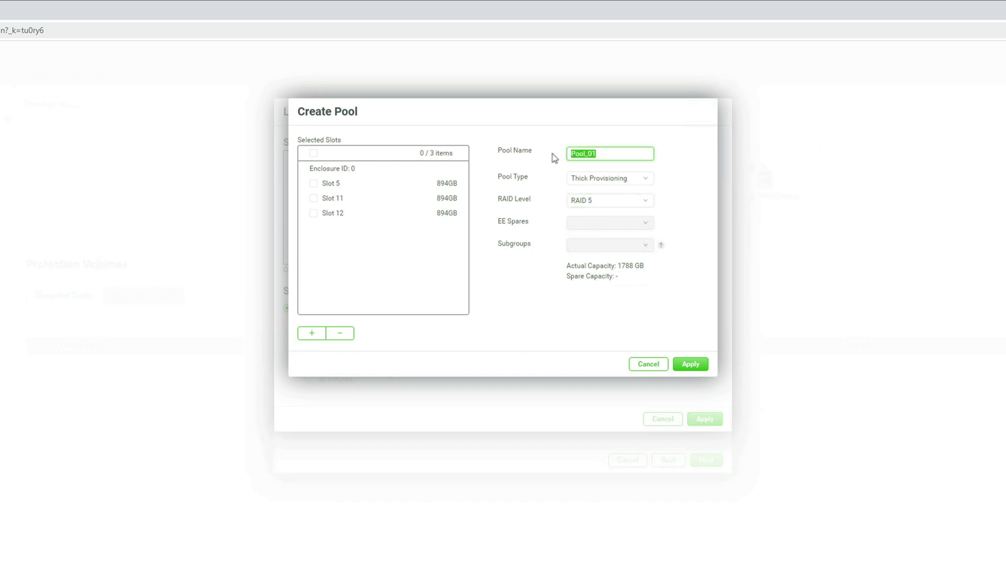
pyautogui.write('ReplicaPool')
pyautogui.click(690, 365)
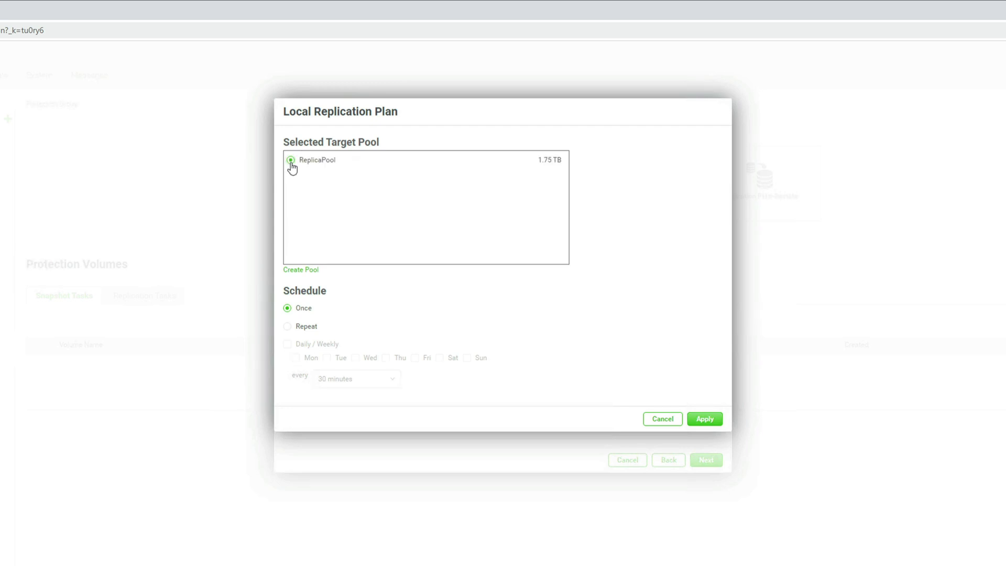
# - Schedule the local replication to ReplicaPool to repeat every 15 minutes on all days, apply it and finish creating the protection group
pyautogui.click(287, 327)
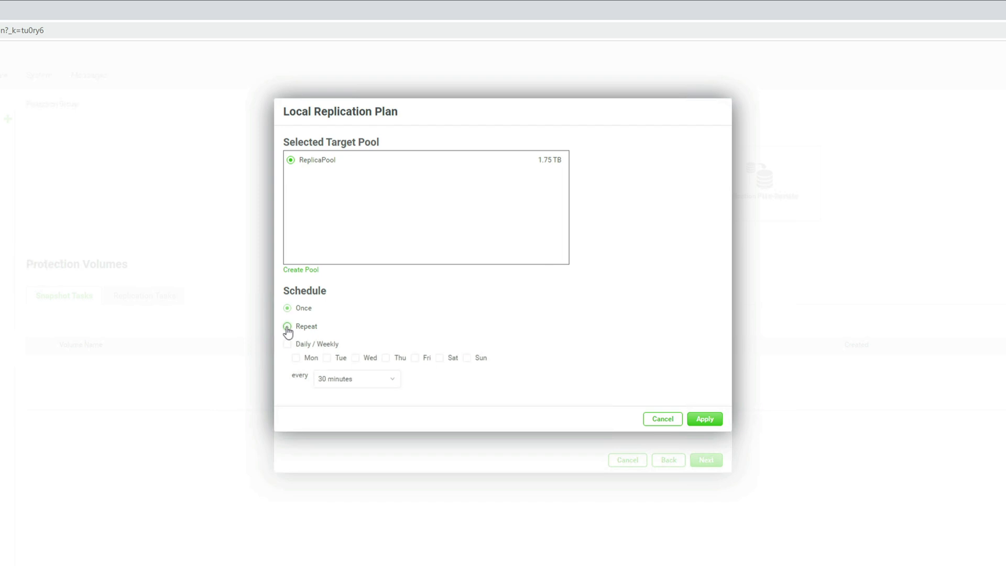
pyautogui.click(288, 345)
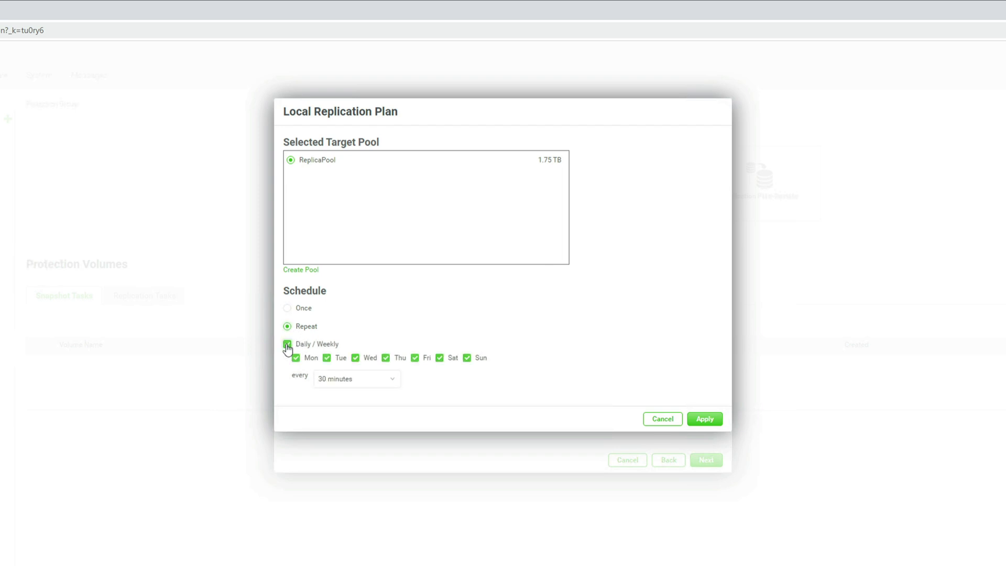
pyautogui.click(399, 385)
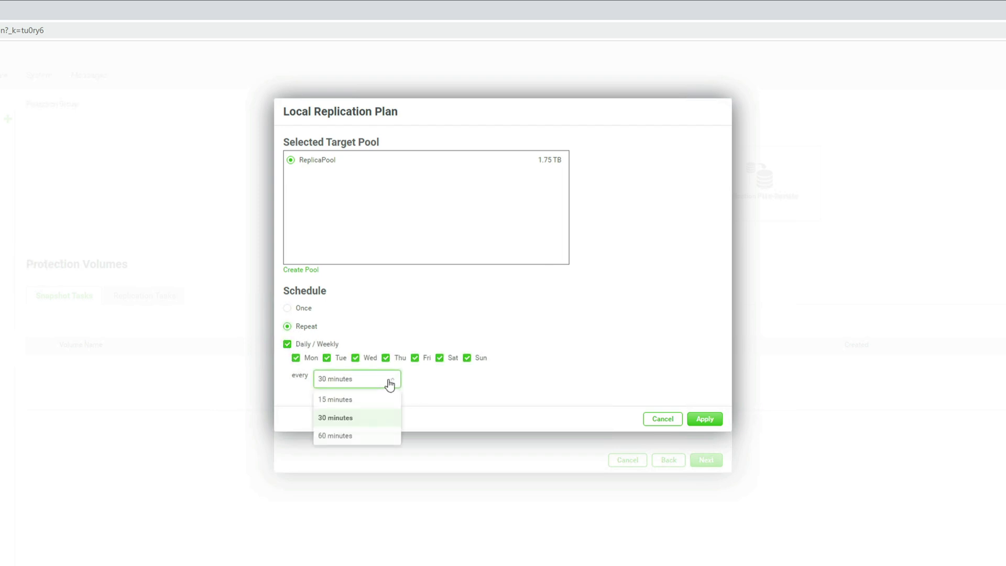
pyautogui.click(340, 400)
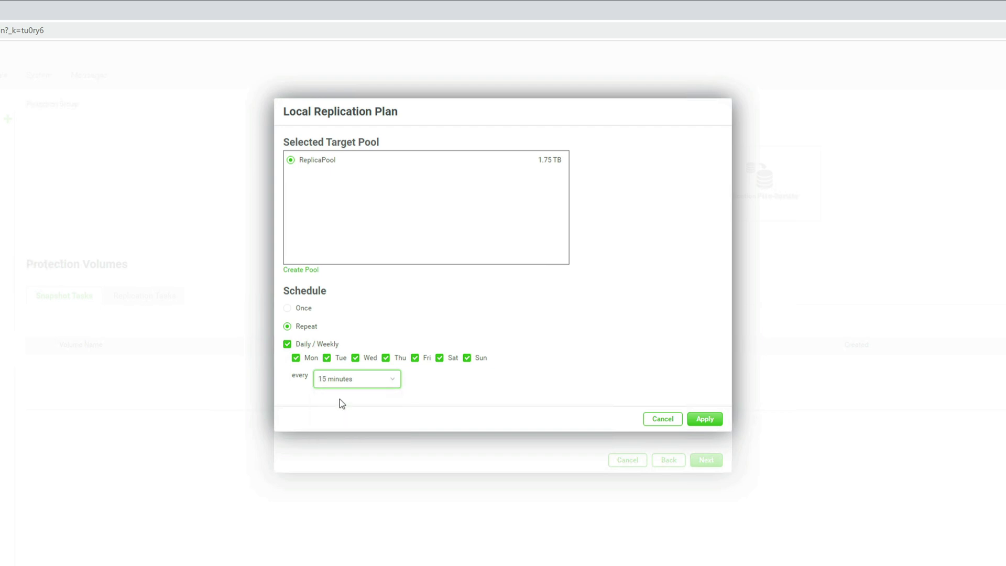
pyautogui.click(708, 423)
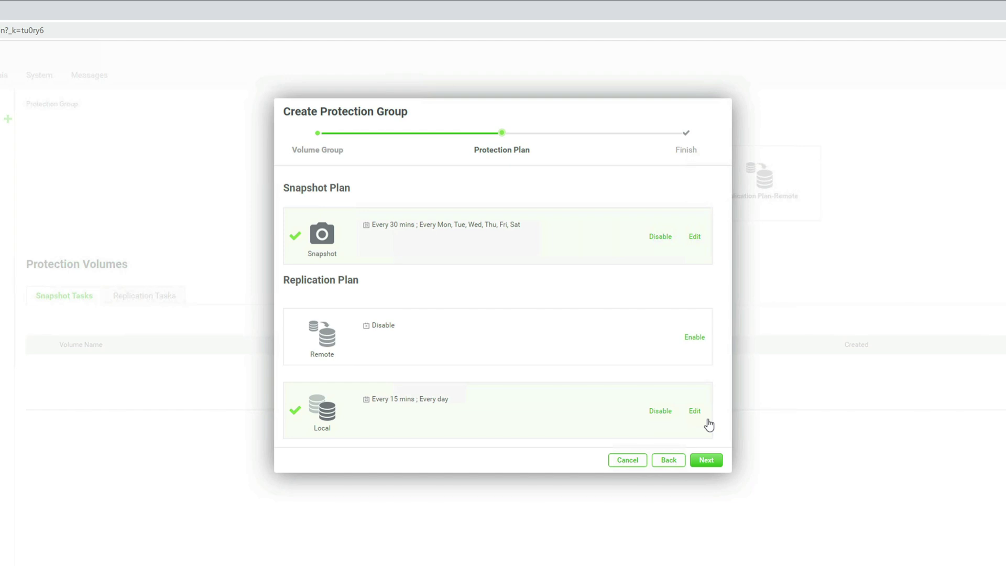
pyautogui.click(707, 460)
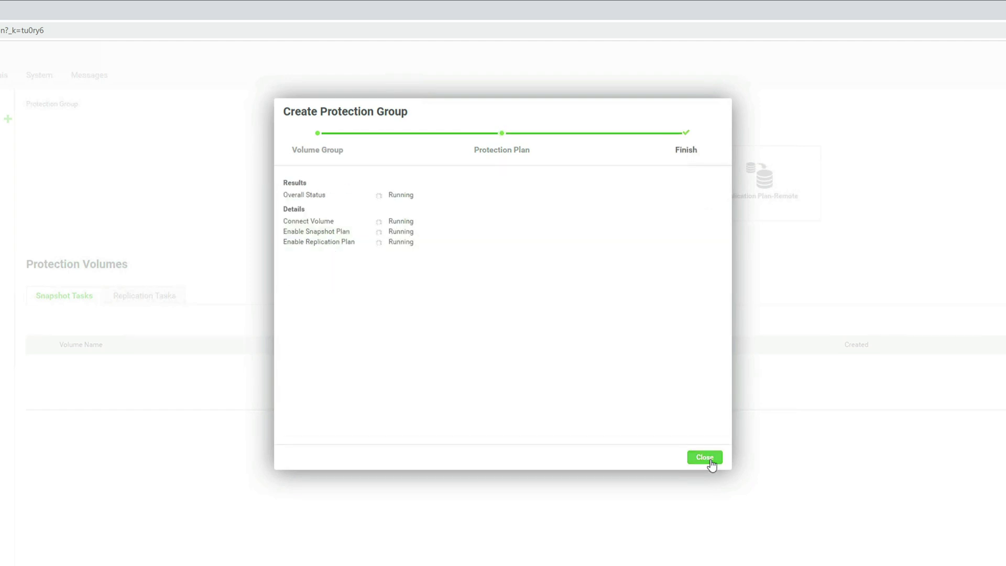
pyautogui.click(707, 459)
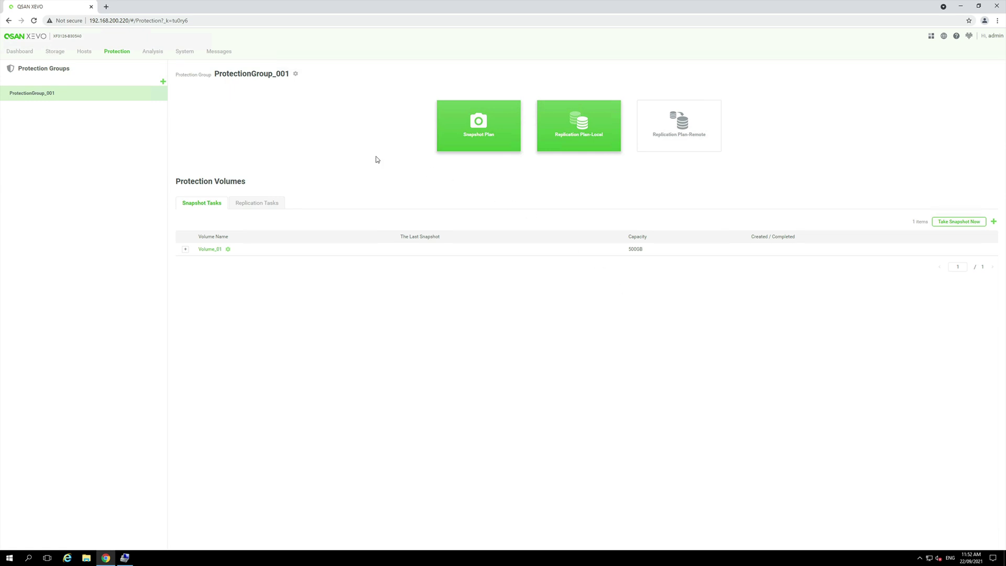
# - Review the volume performance charts, inspect the array's disks, power supplies, ports and enclosure details, and toggle its UID LEDs on and off
pyautogui.click(148, 52)
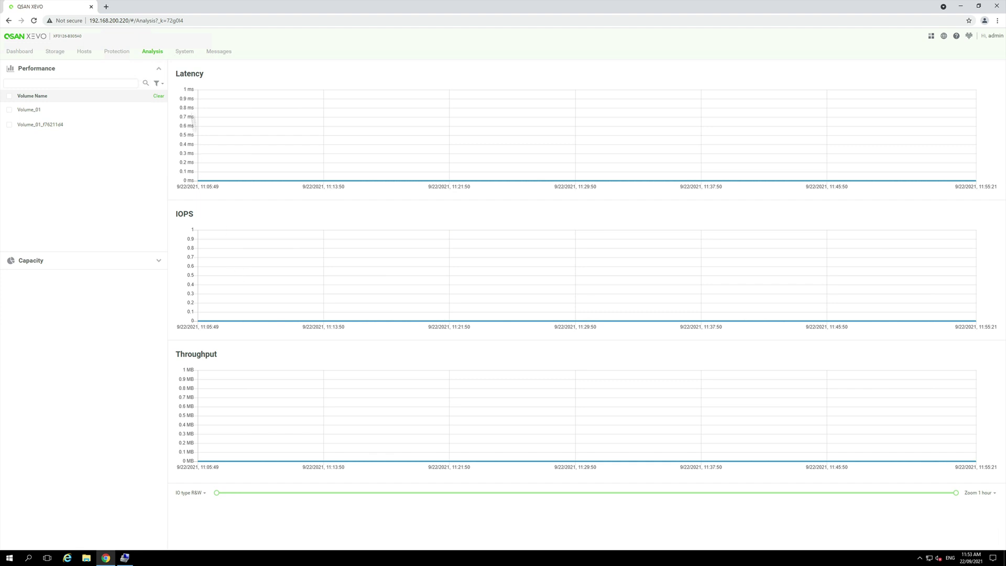
pyautogui.click(184, 53)
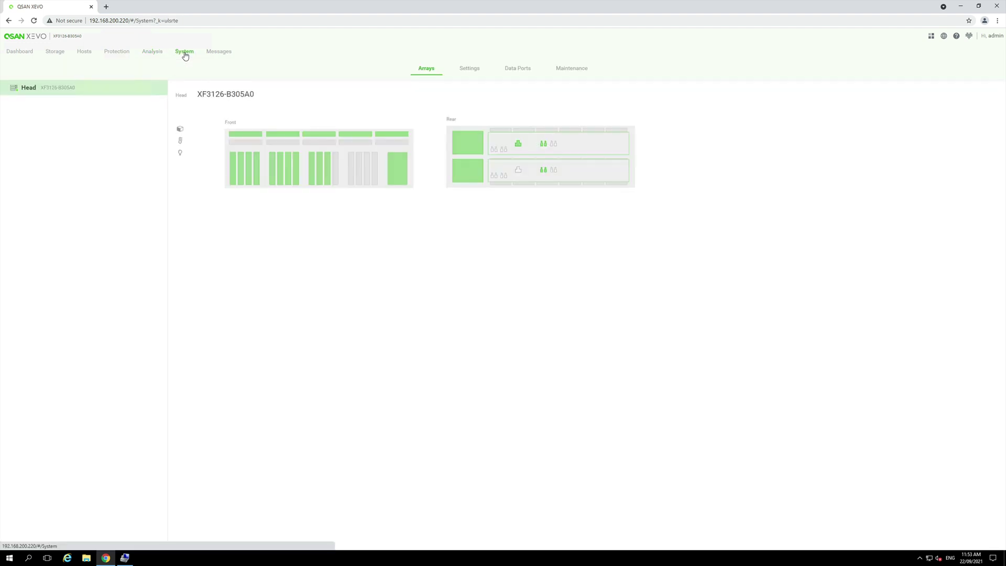
pyautogui.moveTo(242, 137)
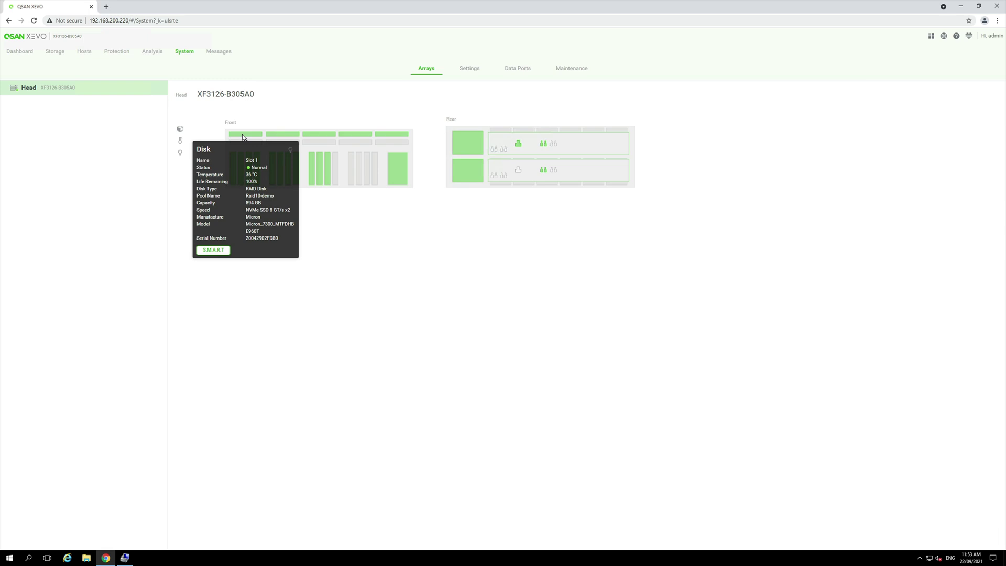
pyautogui.moveTo(283, 138)
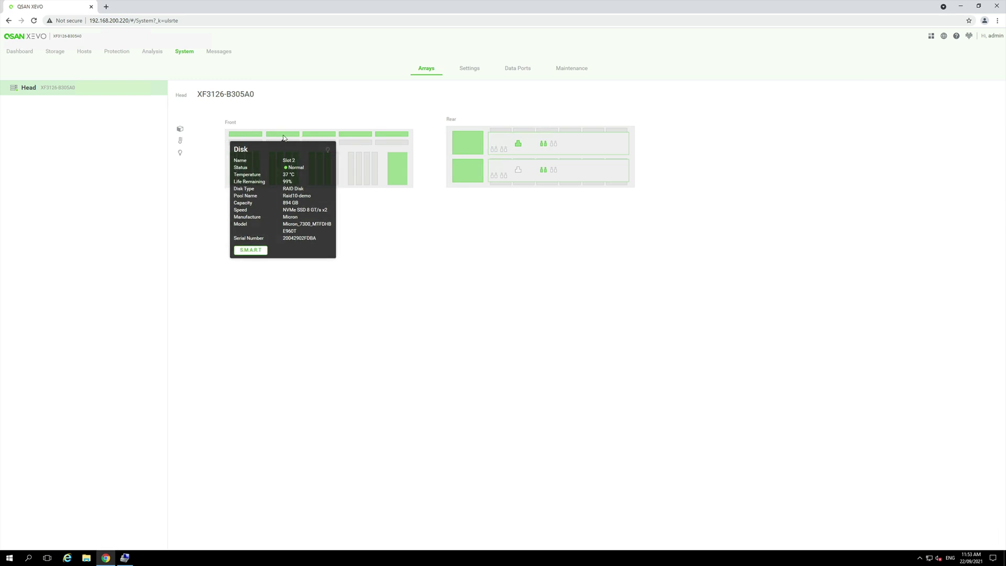
pyautogui.moveTo(399, 174)
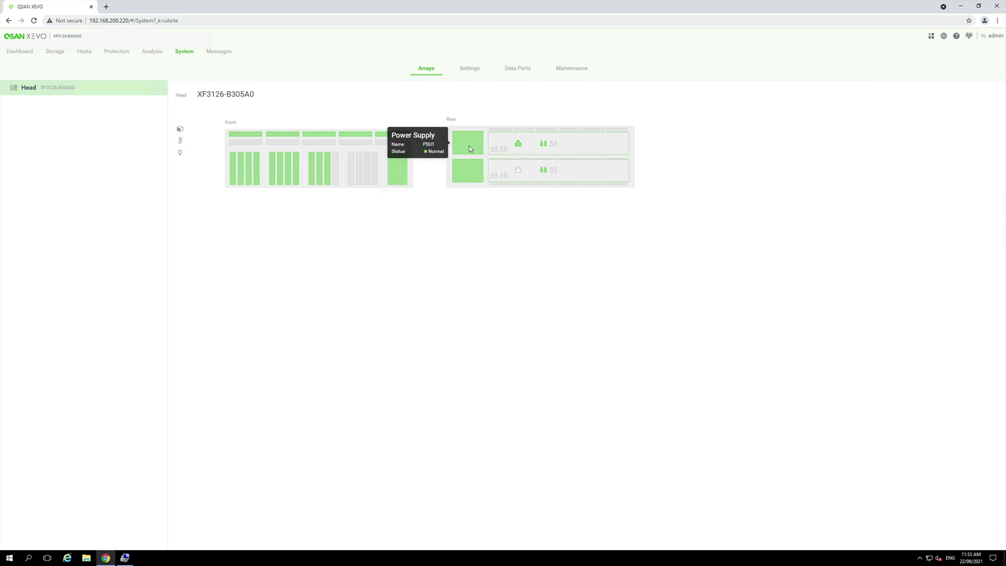
pyautogui.moveTo(468, 171)
pyautogui.moveTo(519, 145)
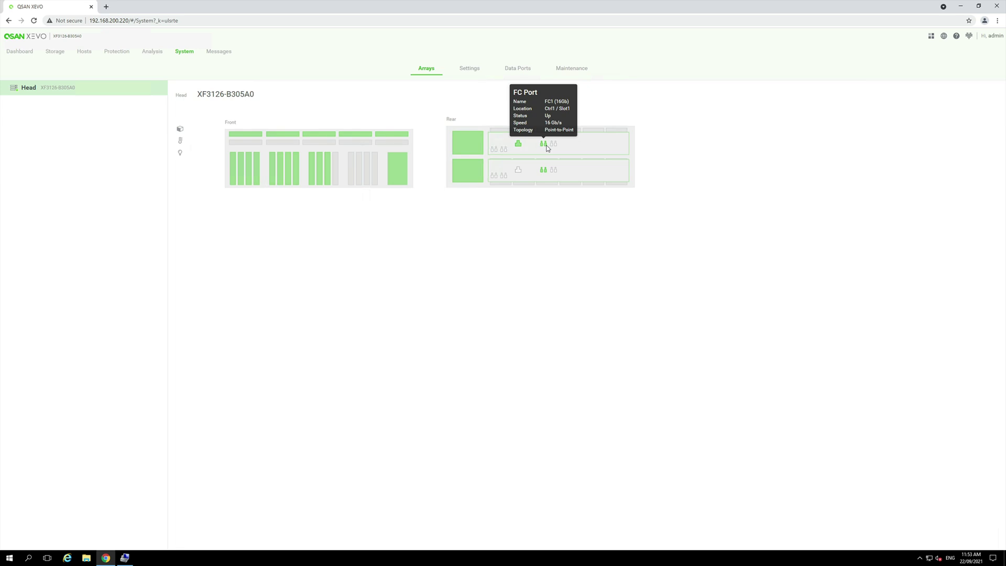
pyautogui.moveTo(180, 133)
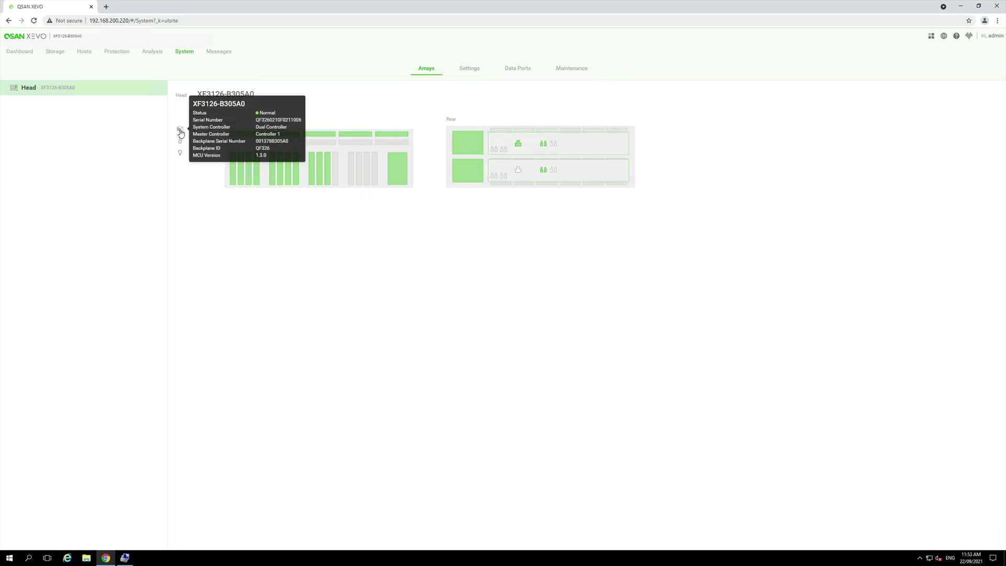
pyautogui.click(179, 154)
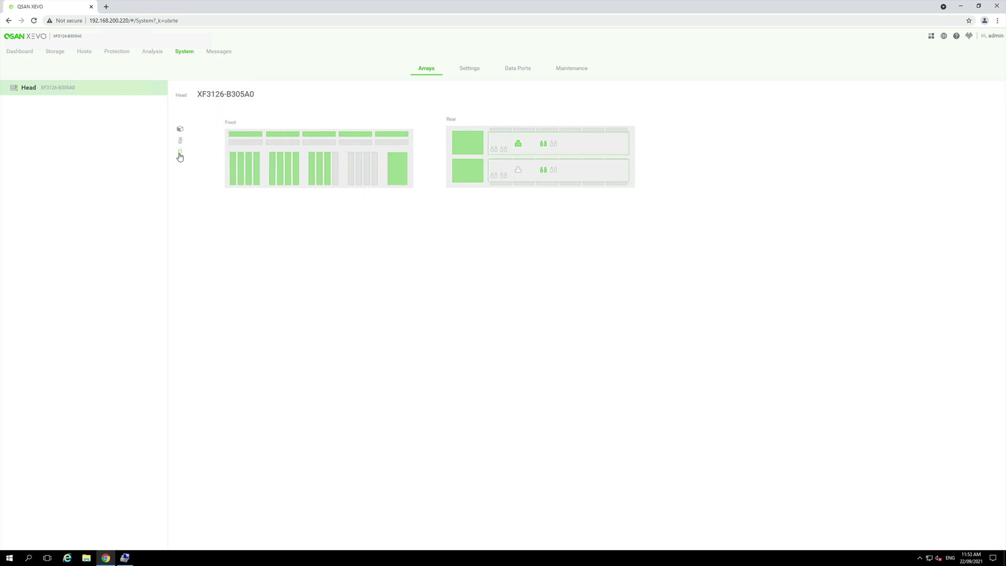
pyautogui.click(180, 155)
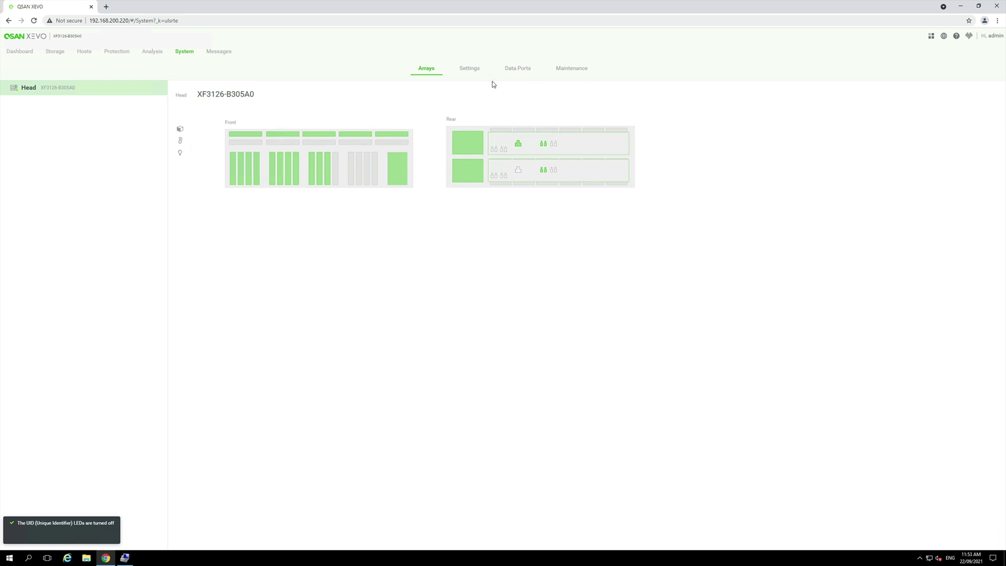
# - Review the Administrators group's accounts and permissions in the system's account settings, and leave them without applying changes
pyautogui.rightClick(470, 70)
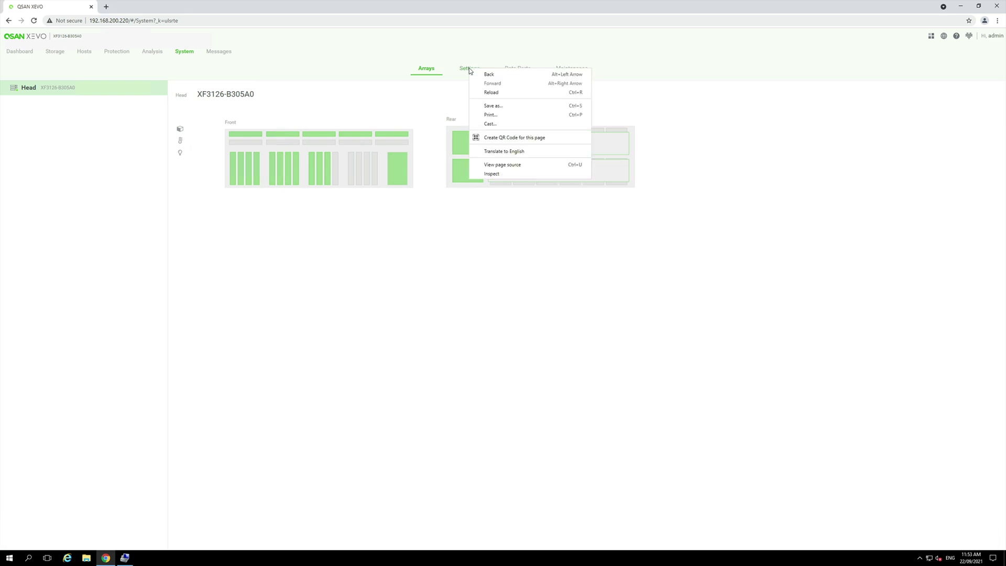
pyautogui.click(462, 71)
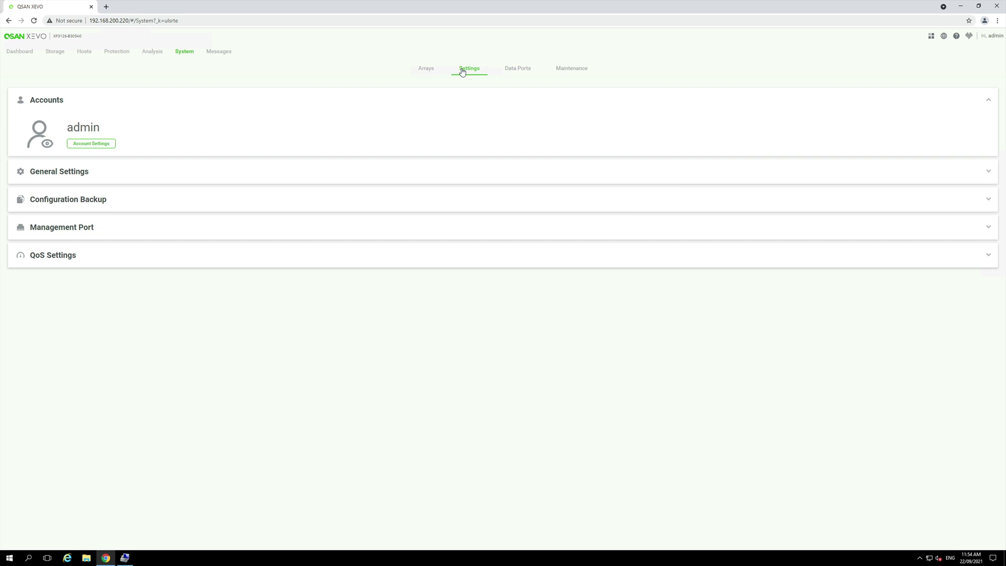
pyautogui.click(91, 143)
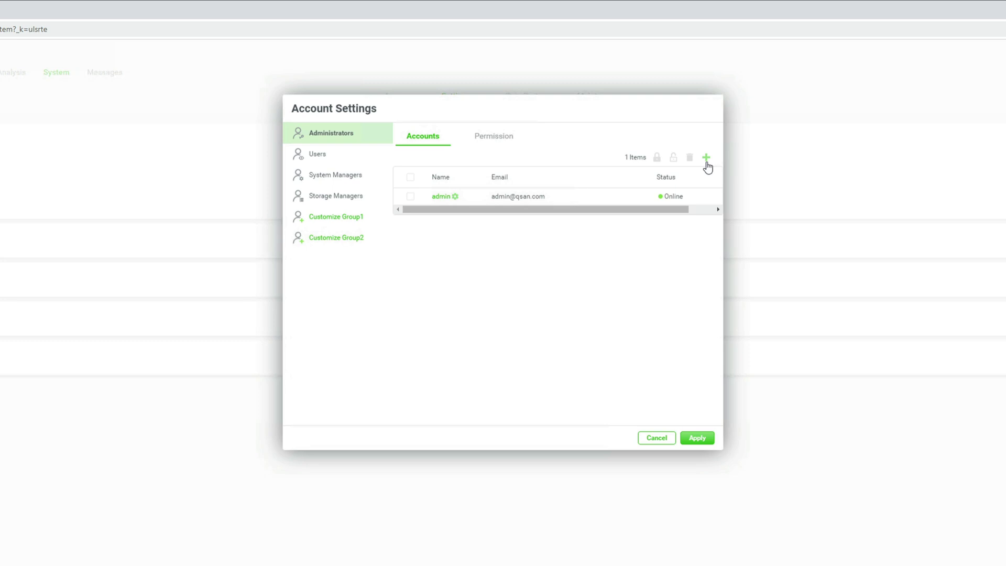
pyautogui.click(516, 139)
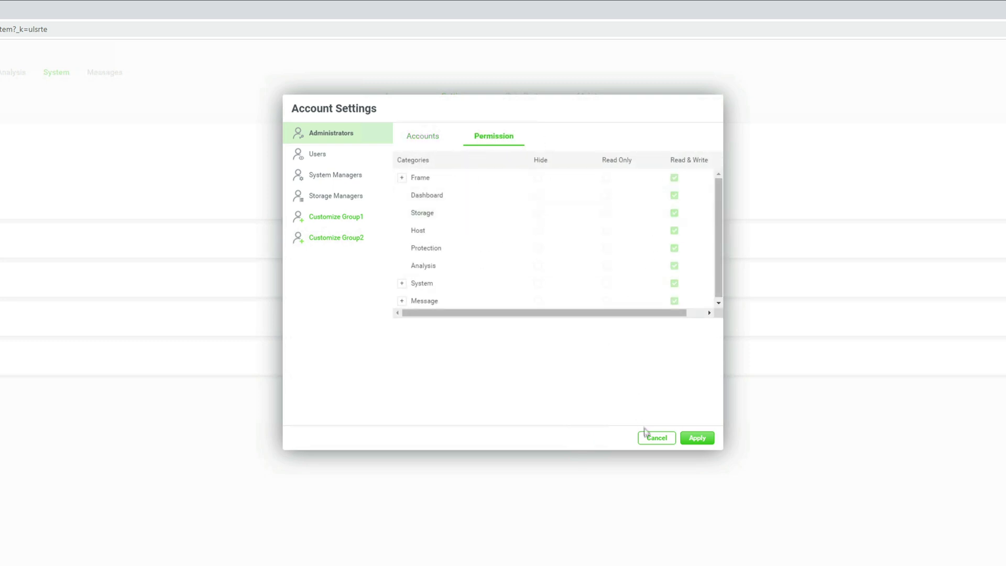
pyautogui.click(647, 435)
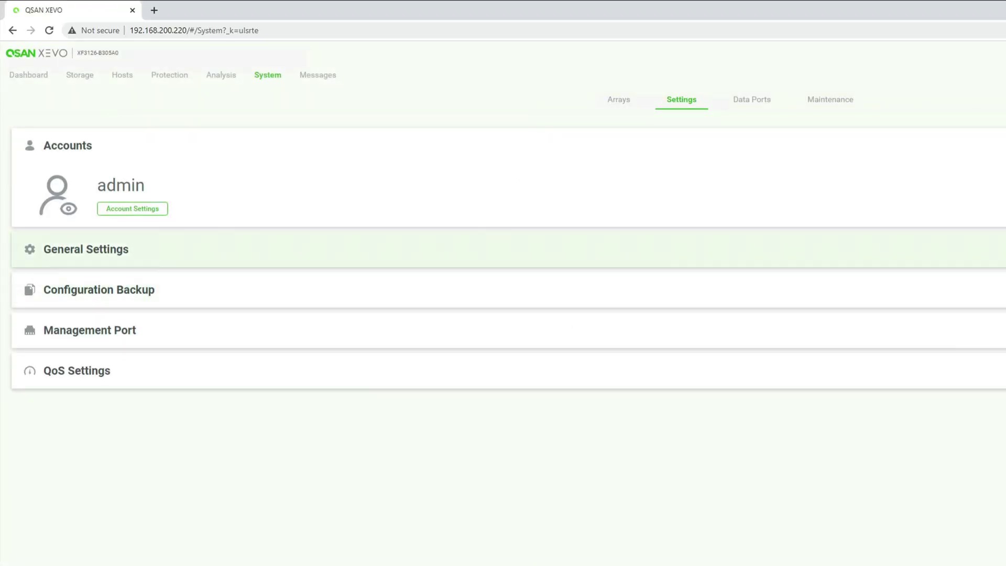
# - Examine the general settings, the configuration backup export modes and the management port configuration
pyautogui.click(86, 249)
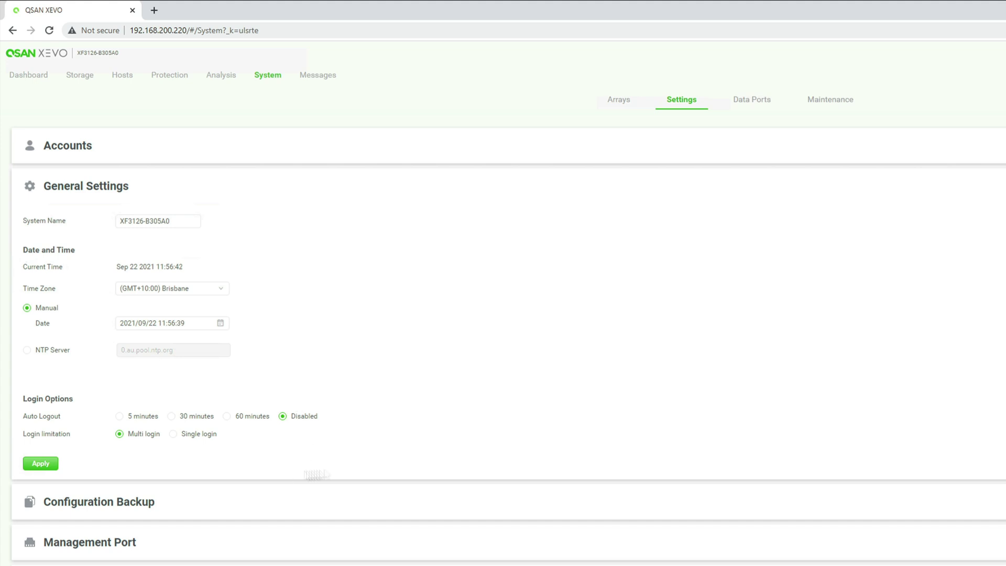
pyautogui.click(86, 186)
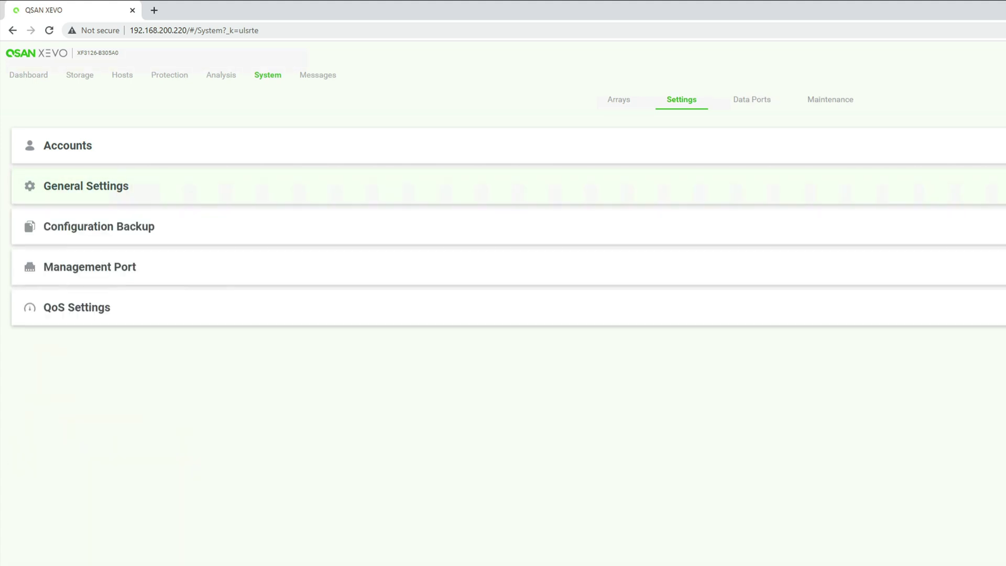
pyautogui.click(669, 236)
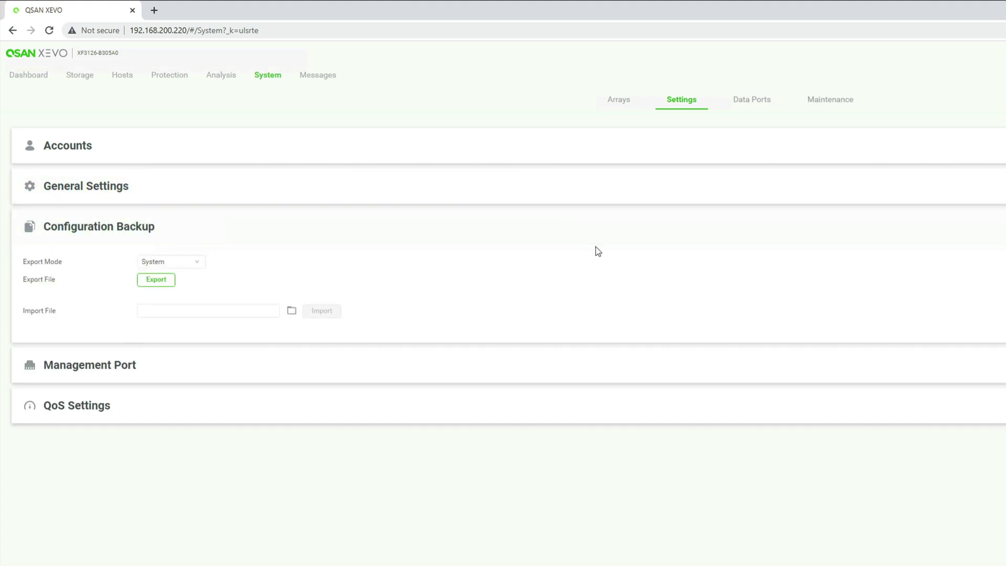
pyautogui.click(199, 267)
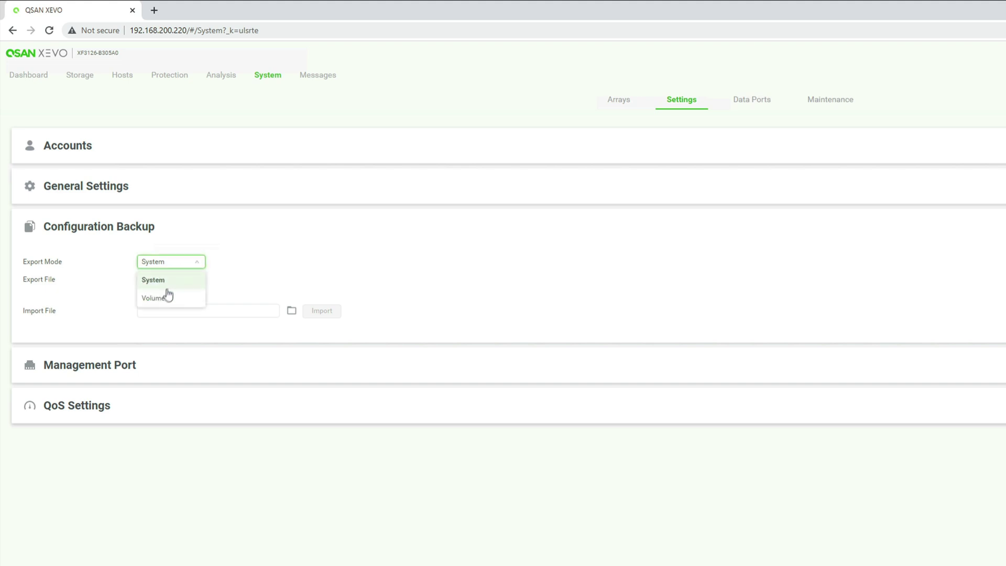
pyautogui.click(476, 284)
pyautogui.click(503, 366)
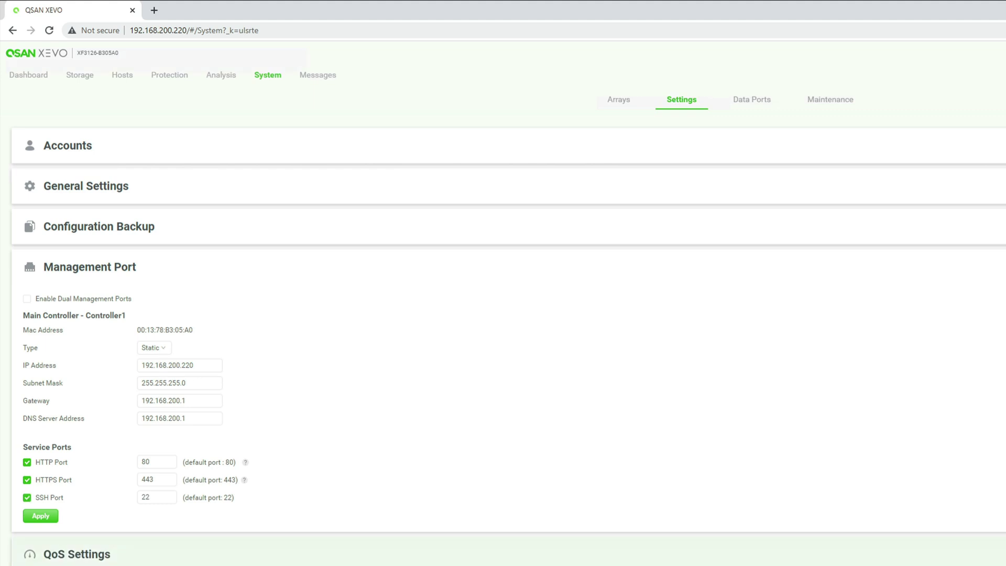
# - Switch on QoS in the QoS settings to view its policy options, and switch it off again without applying
pyautogui.click(629, 554)
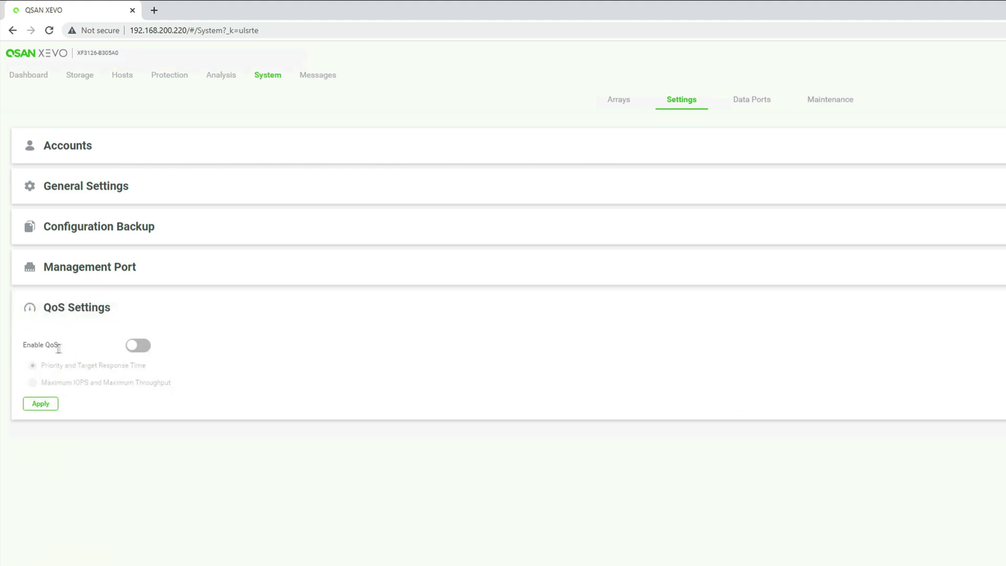
pyautogui.click(139, 348)
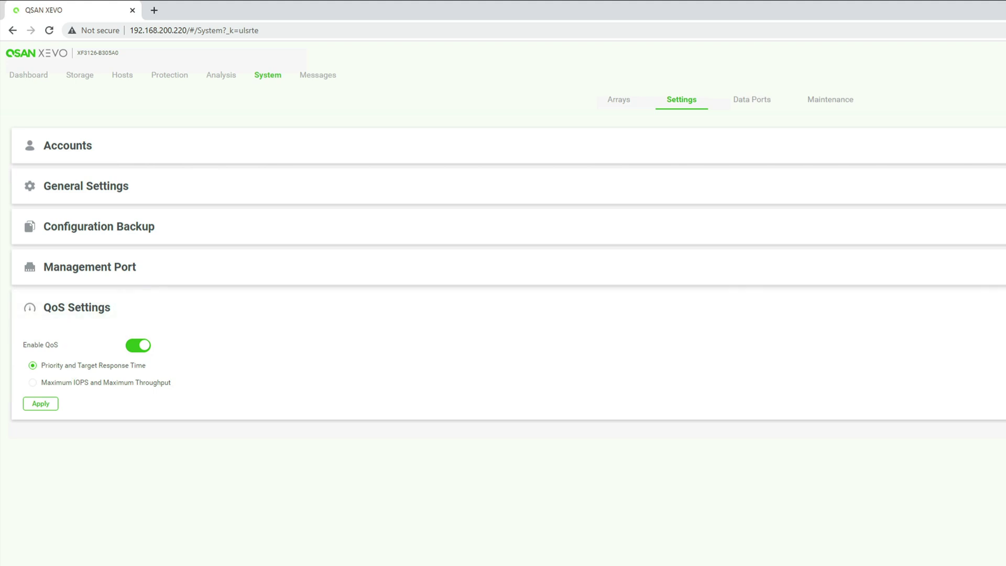
pyautogui.click(132, 329)
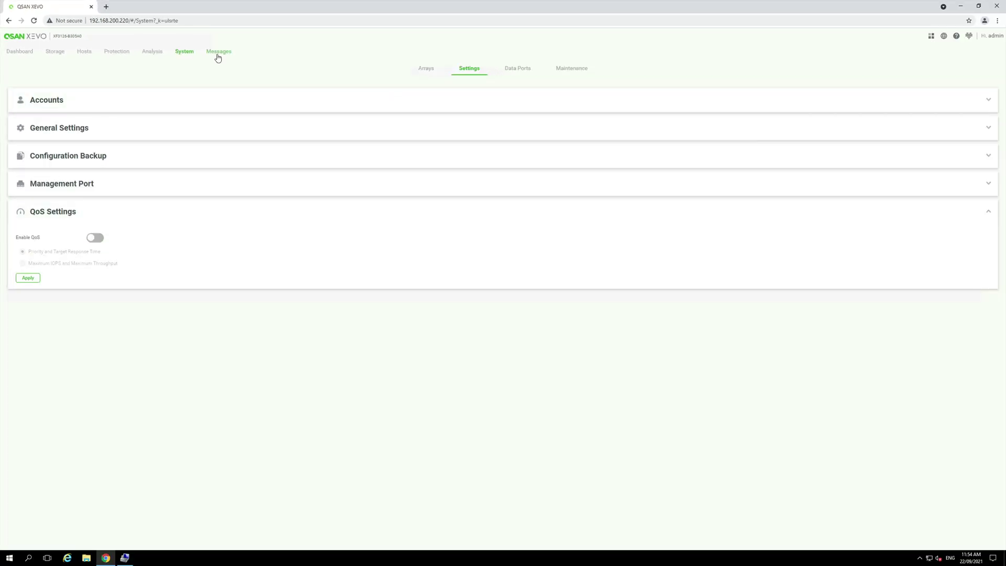
# - Examine the data ports overview, including the iSCSI ports, the iSCSI settings and the Fibre Channel ports
pyautogui.click(519, 70)
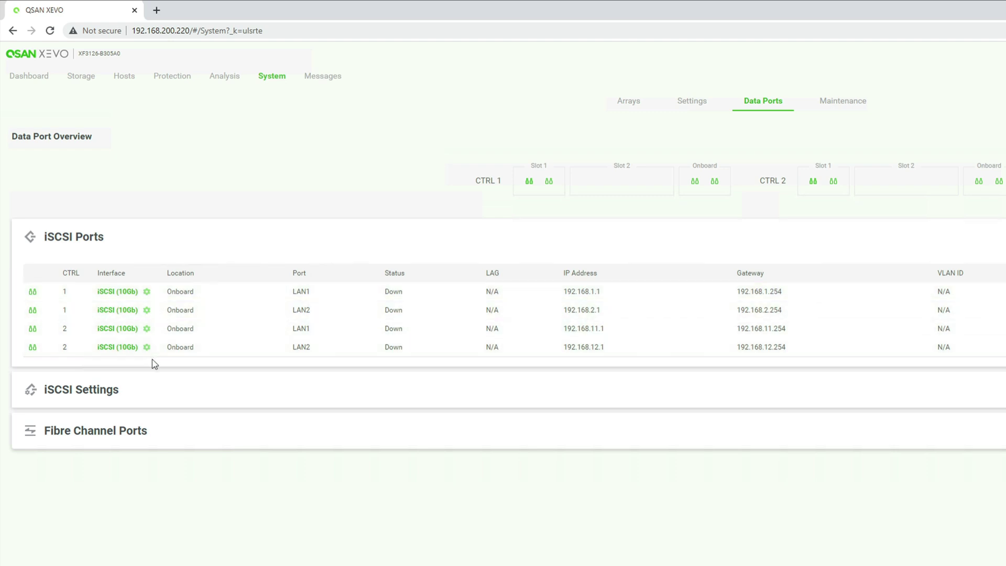
pyautogui.click(181, 396)
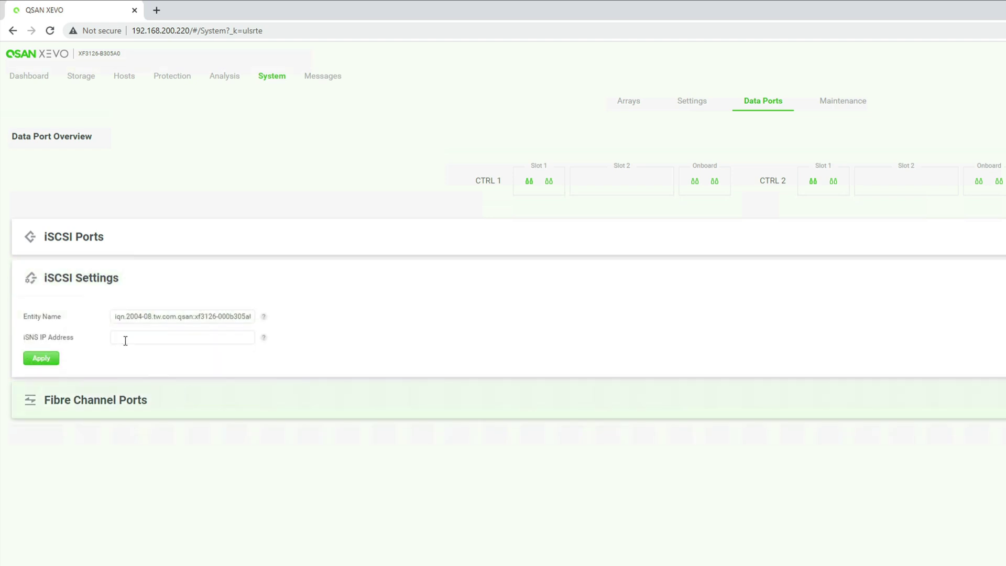
pyautogui.click(181, 407)
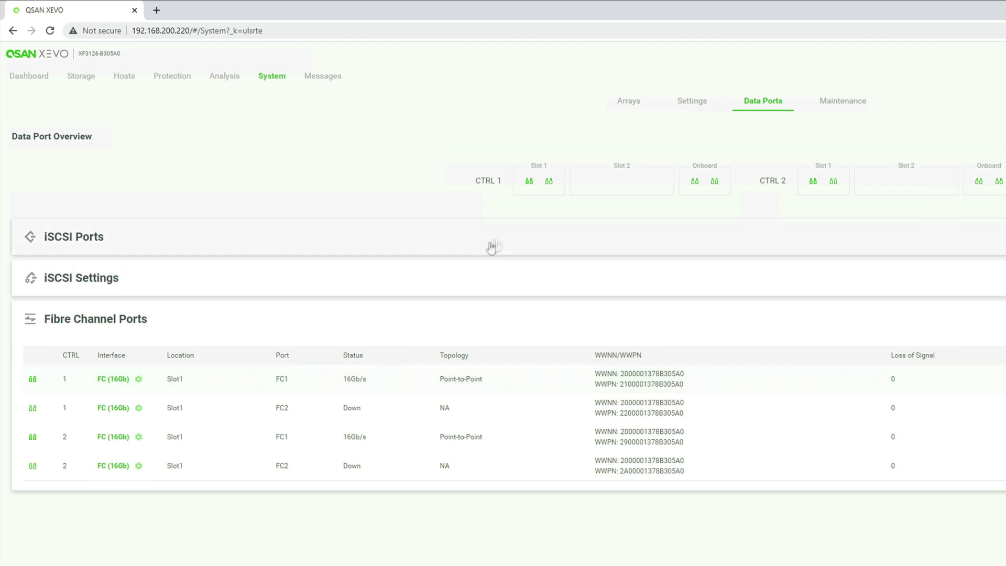
# - Examine the firmware, disk services, rescue and system information sections of the maintenance settings, and the event log
pyautogui.click(839, 103)
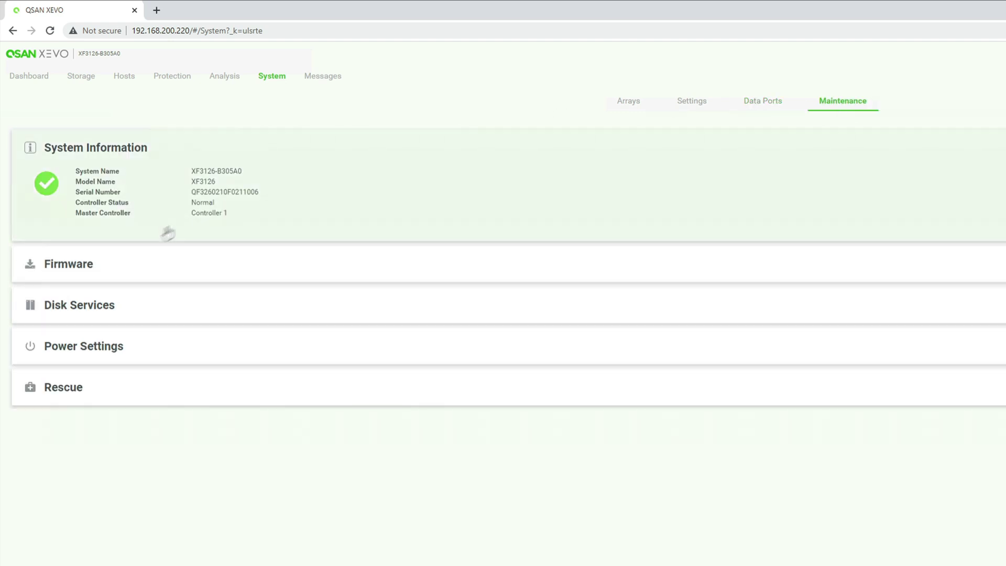
pyautogui.click(151, 268)
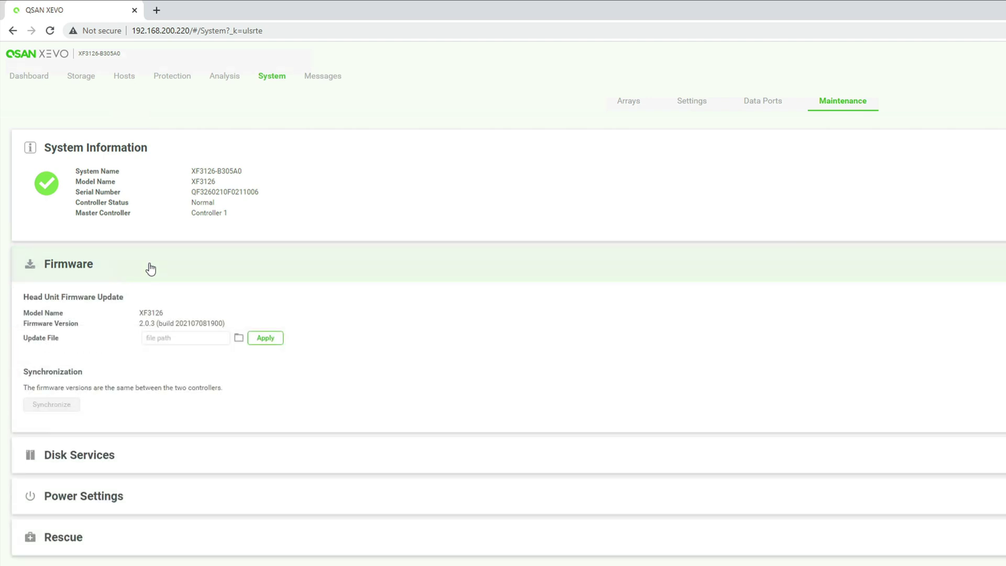
pyautogui.click(193, 459)
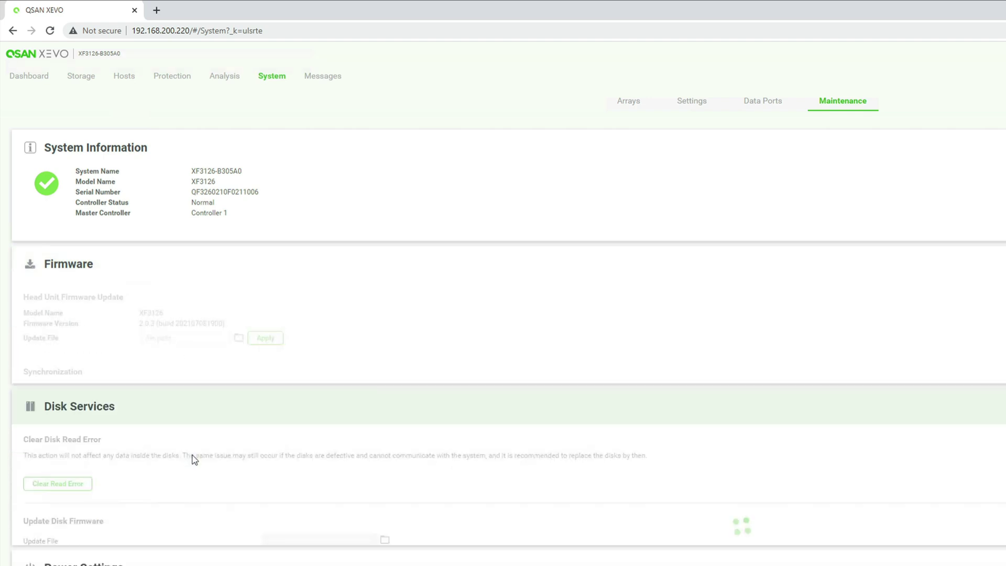
pyautogui.scroll(-3, 194, 460)
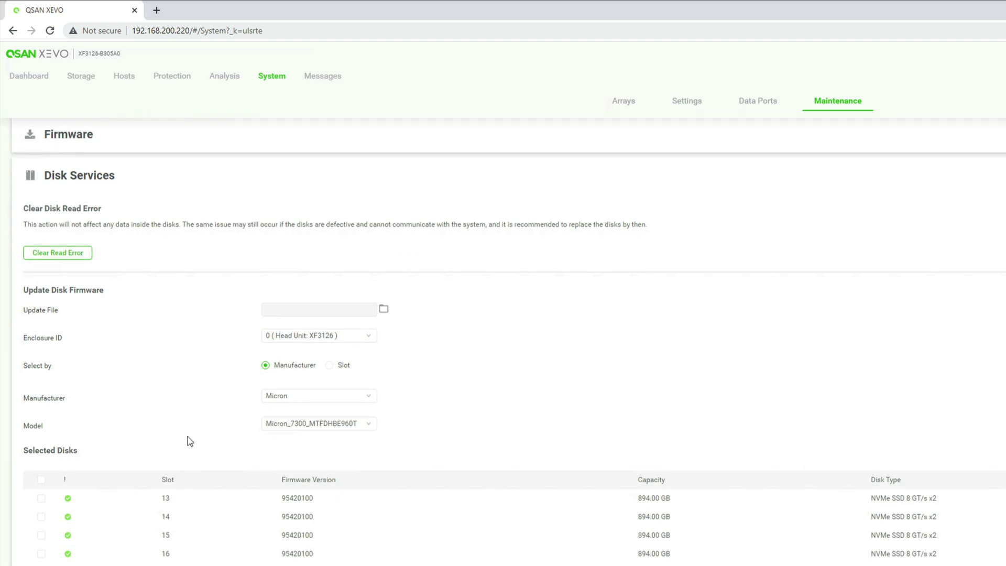
pyautogui.scroll(-4, 190, 441)
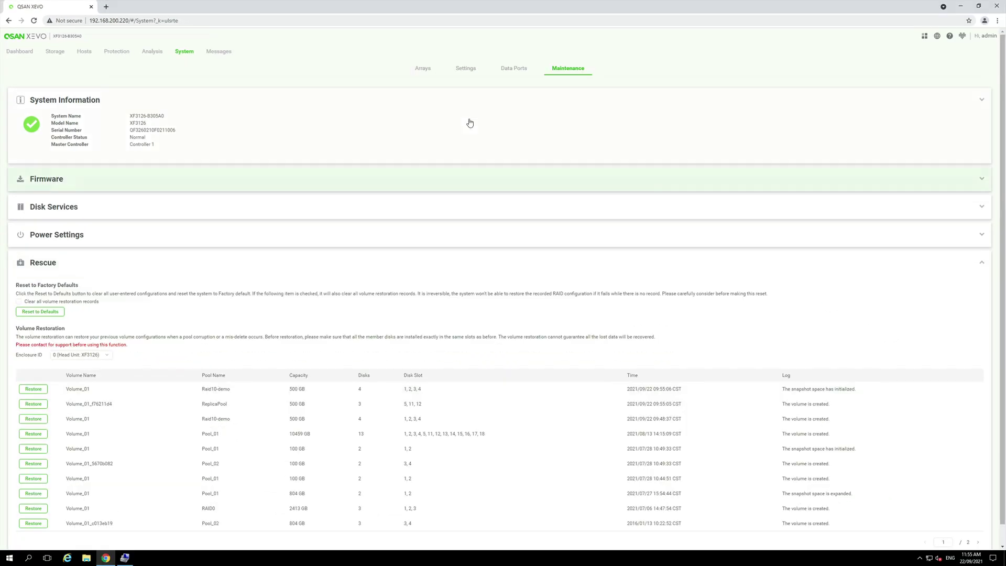
pyautogui.click(467, 123)
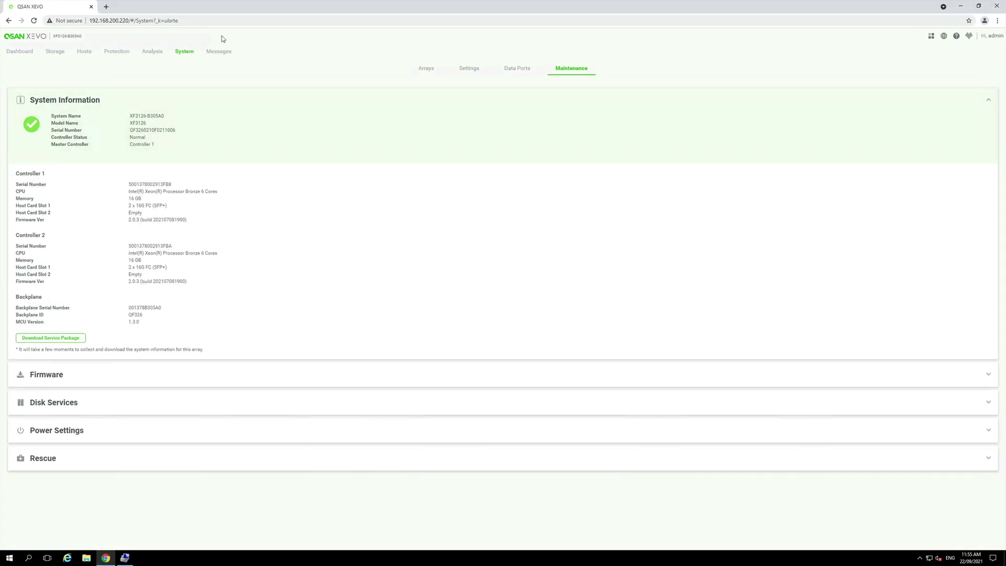
pyautogui.click(218, 53)
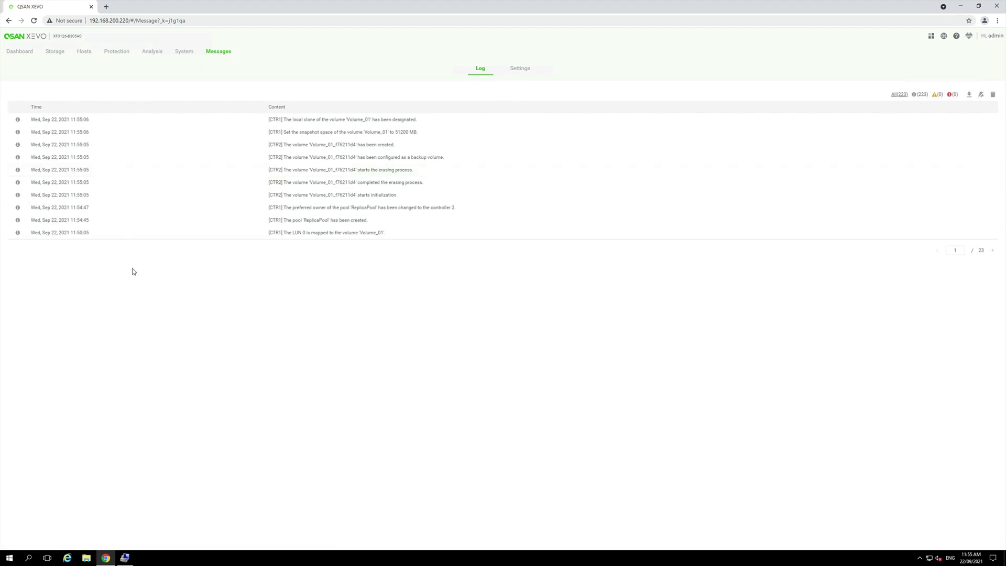
# - Run the AJA System Test disk benchmark on Demo Vol D:/, and return to QSAN XEVO's analysis to display Volume_01's performance graphs
pyautogui.click(153, 52)
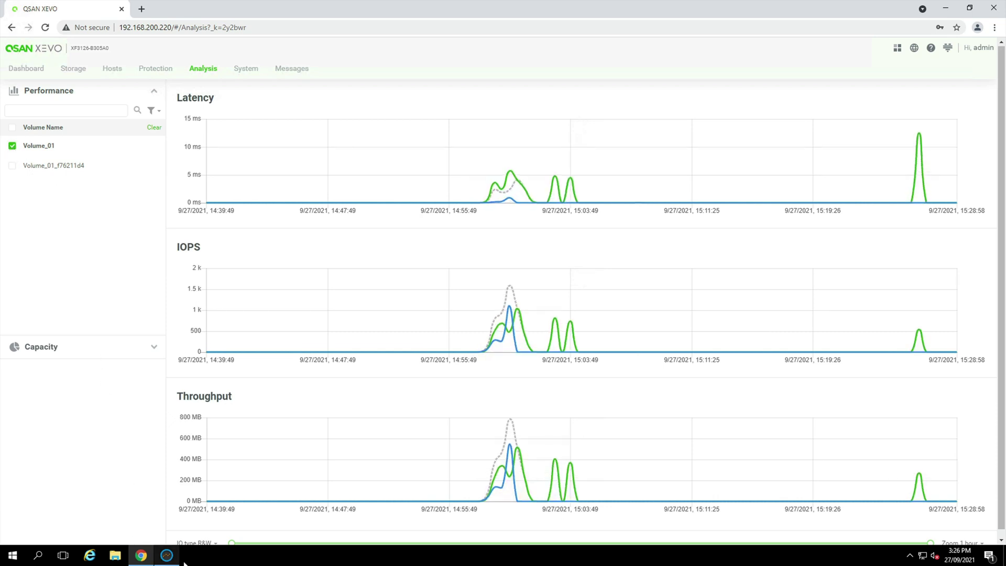
pyautogui.click(167, 556)
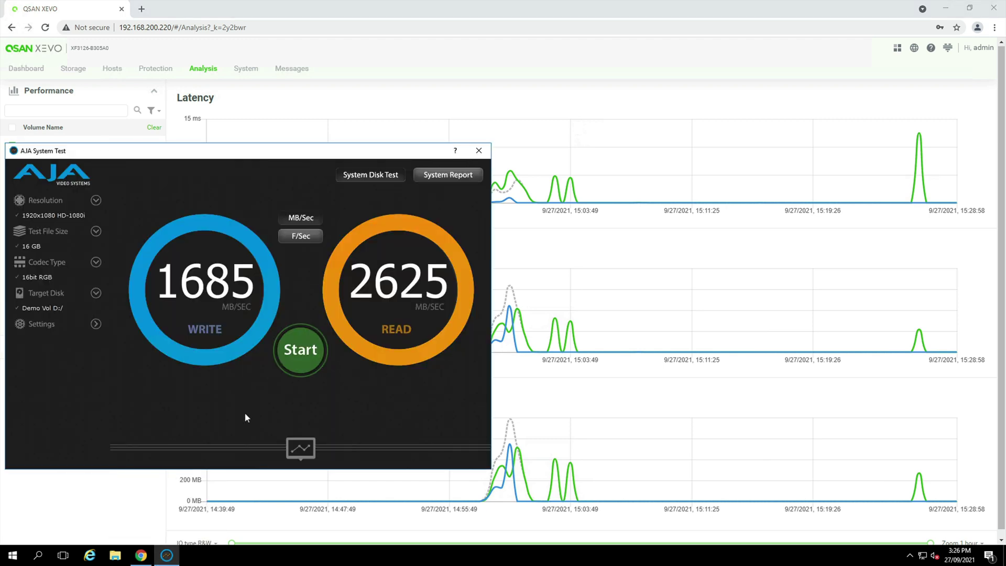
pyautogui.click(314, 355)
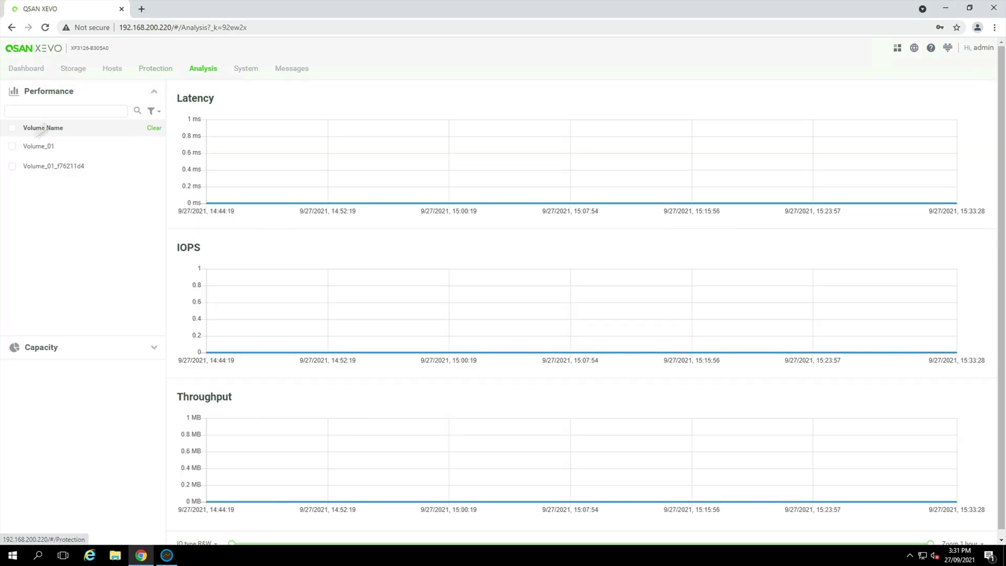
pyautogui.click(12, 146)
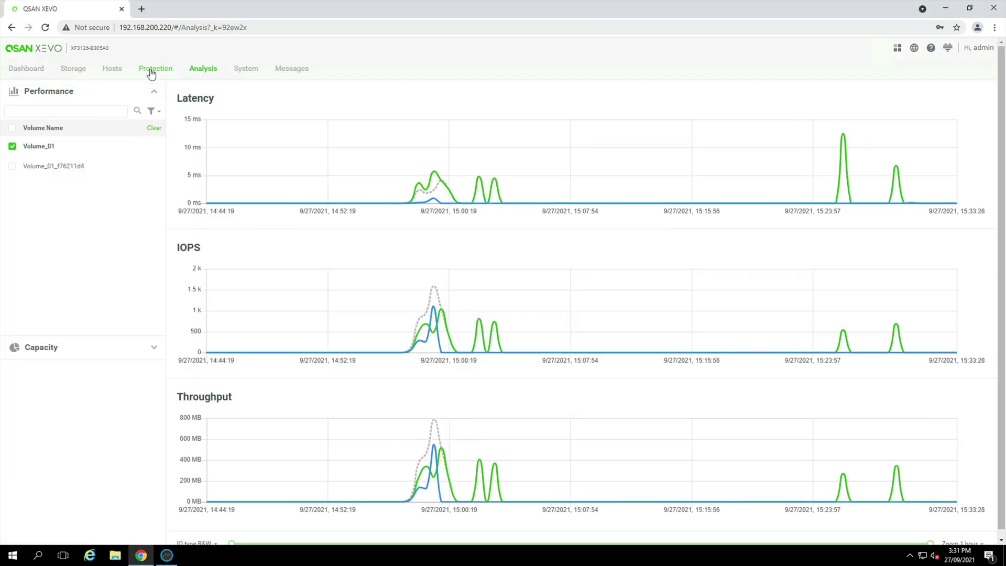
# - Examine ProtectionGroup_001's replication tasks and expand Volume_01's details in its snapshot tasks
pyautogui.click(151, 73)
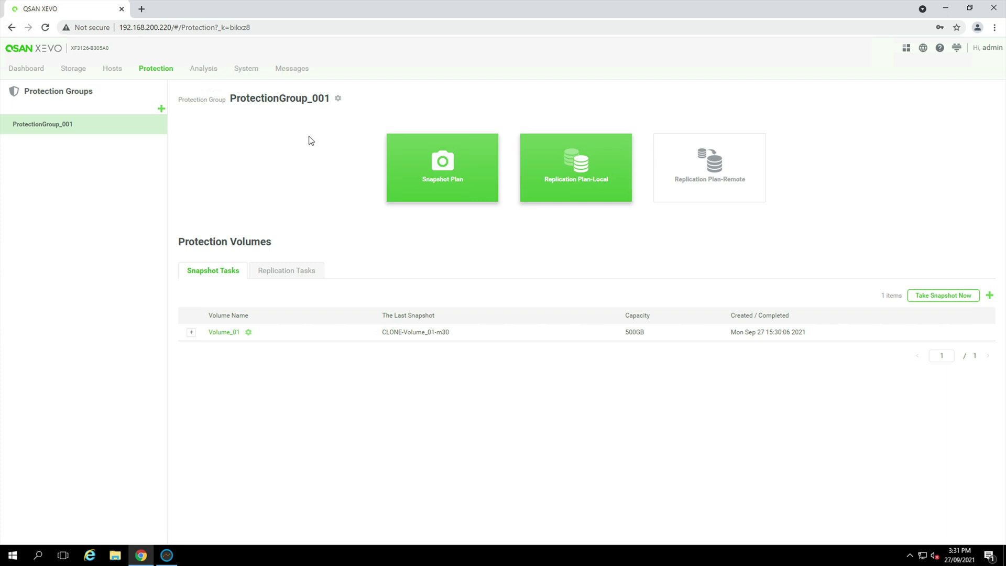
pyautogui.click(290, 272)
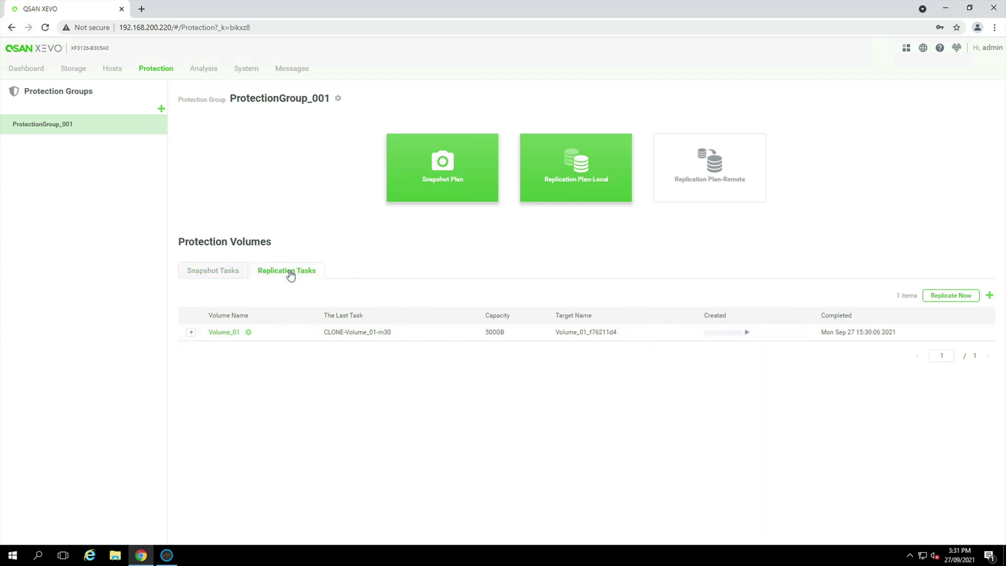
pyautogui.click(209, 274)
pyautogui.click(191, 333)
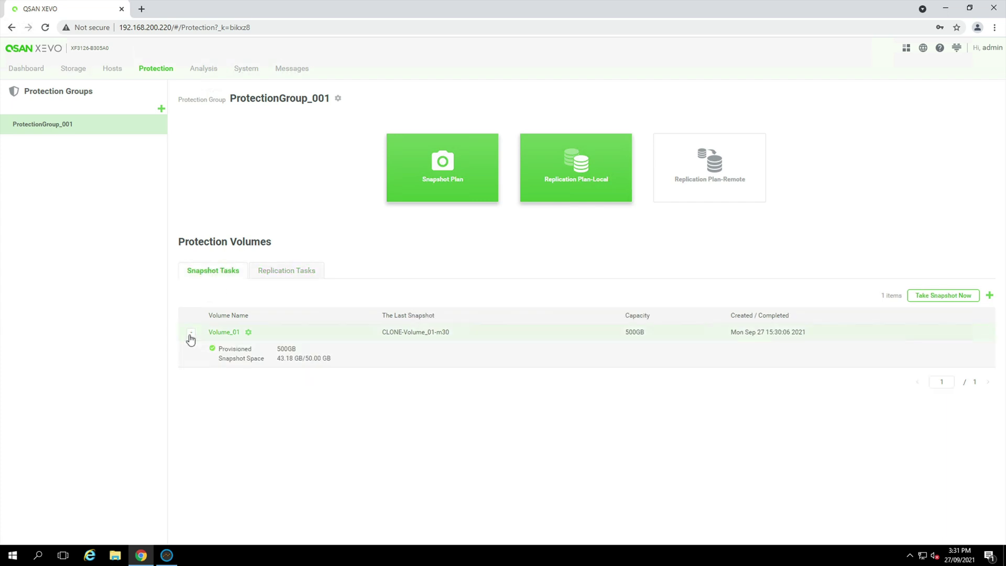
# - Open the Snapshot Center for Volume_01 and mark the newest snapshot to view the available actions, leaving no snapshot selected
pyautogui.click(250, 335)
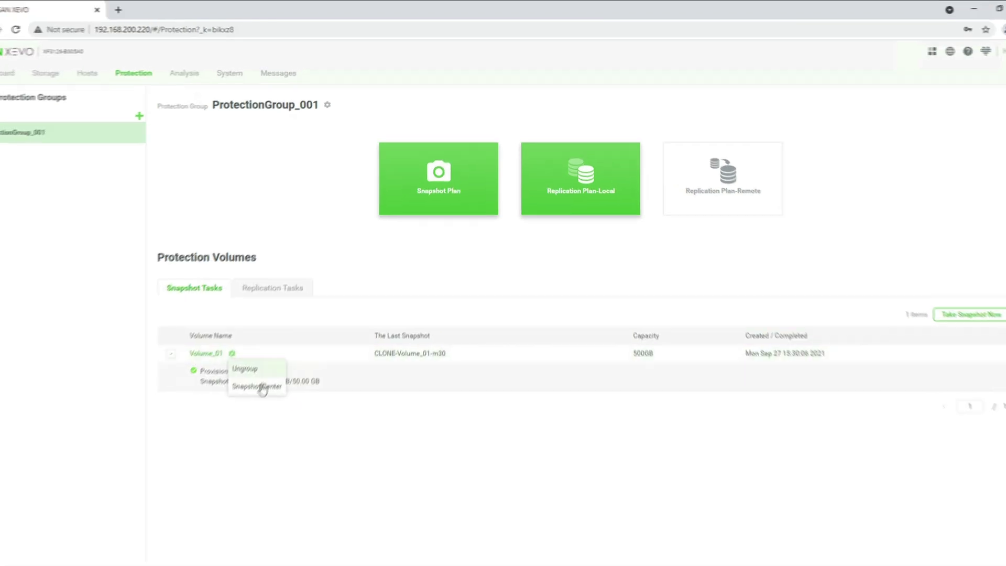
pyautogui.click(264, 367)
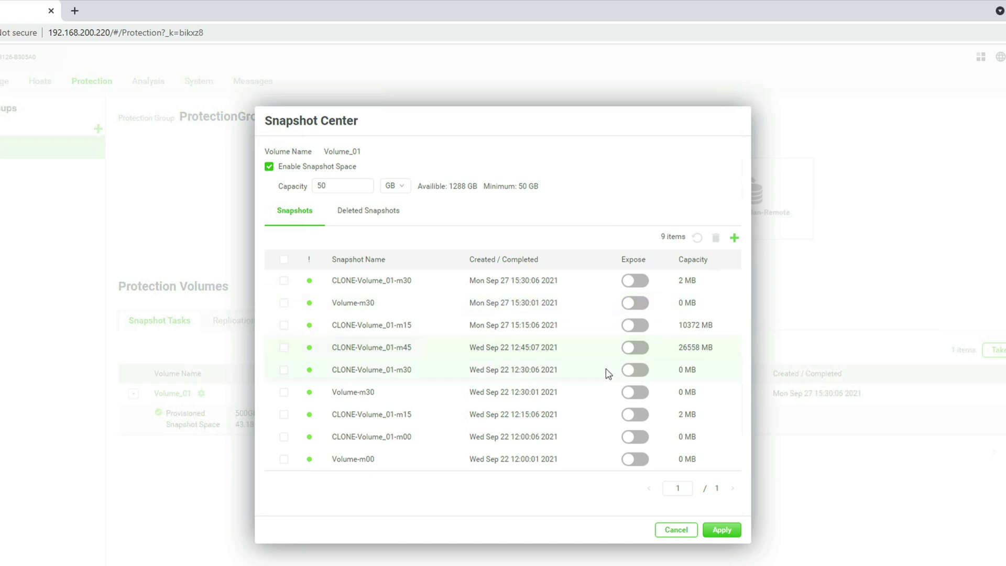
pyautogui.click(284, 282)
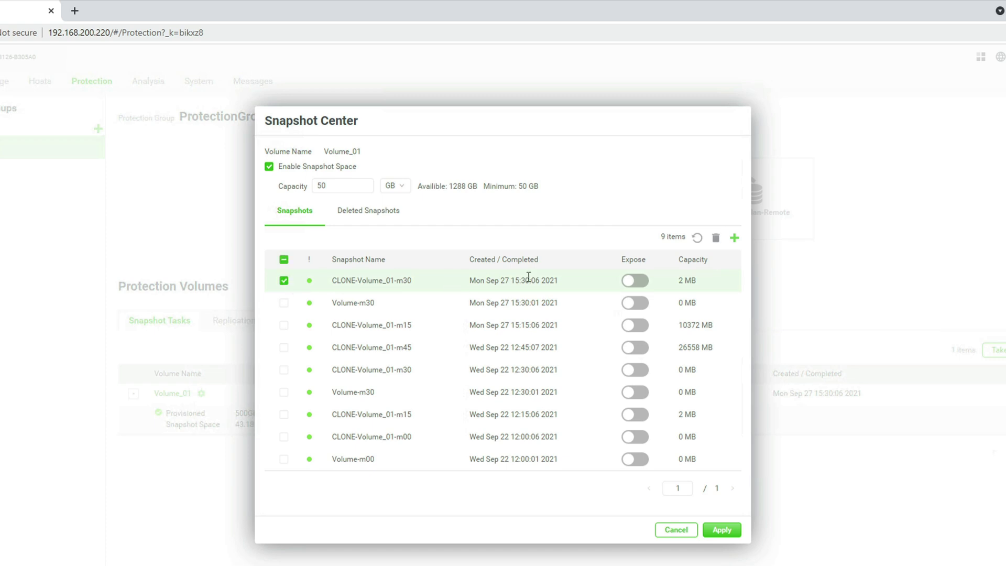
pyautogui.click(283, 281)
pyautogui.click(283, 303)
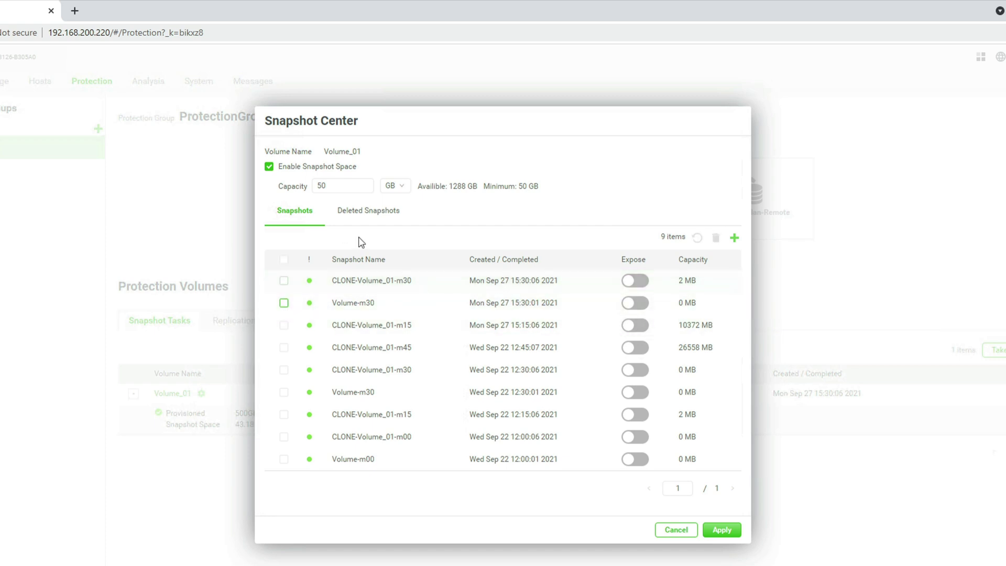
# - Check Volume_01's deleted snapshots, and switch on Expose for the newest CLONE-Volume_01-m30 snapshot
pyautogui.click(373, 211)
pyautogui.click(299, 212)
pyautogui.click(550, 280)
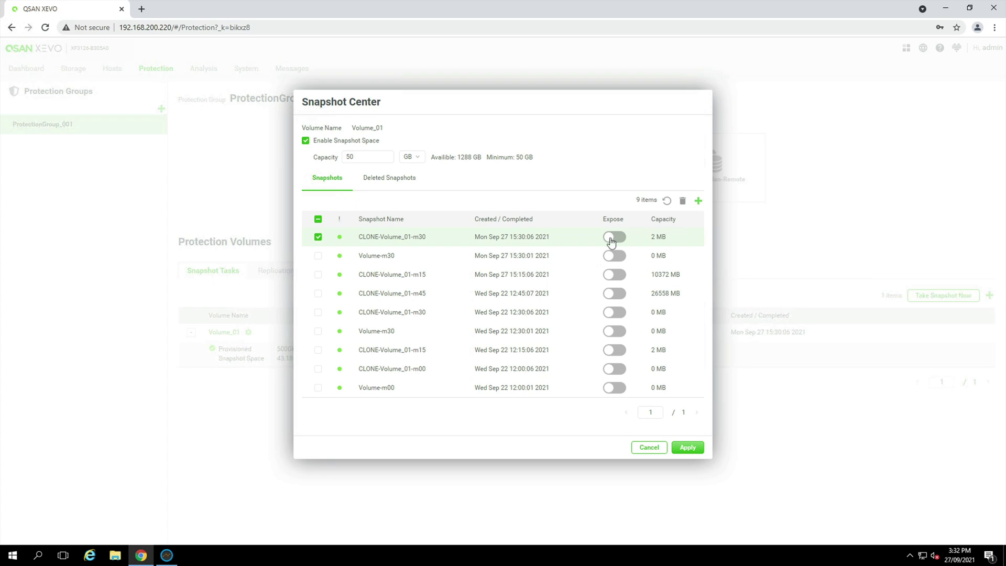
pyautogui.click(611, 240)
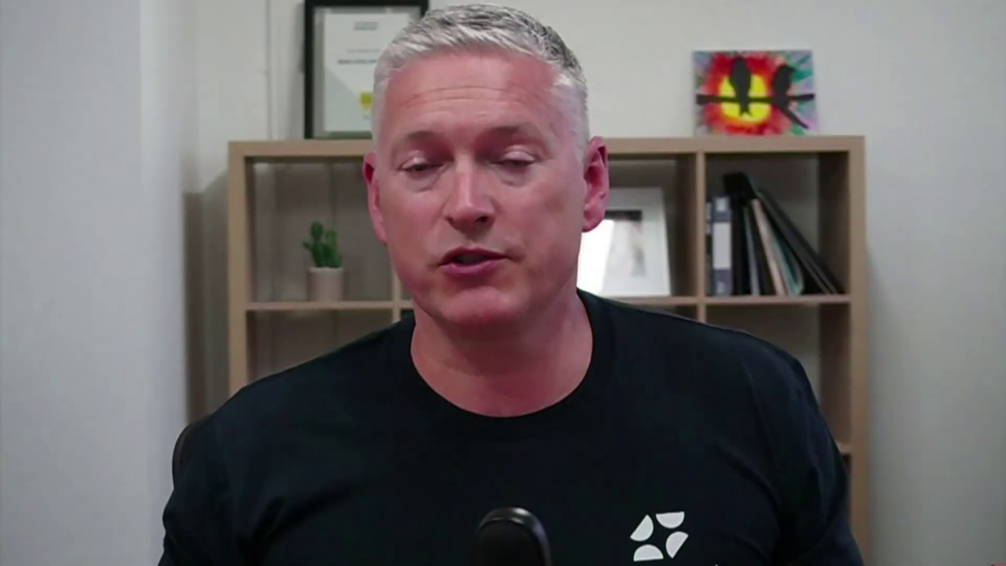